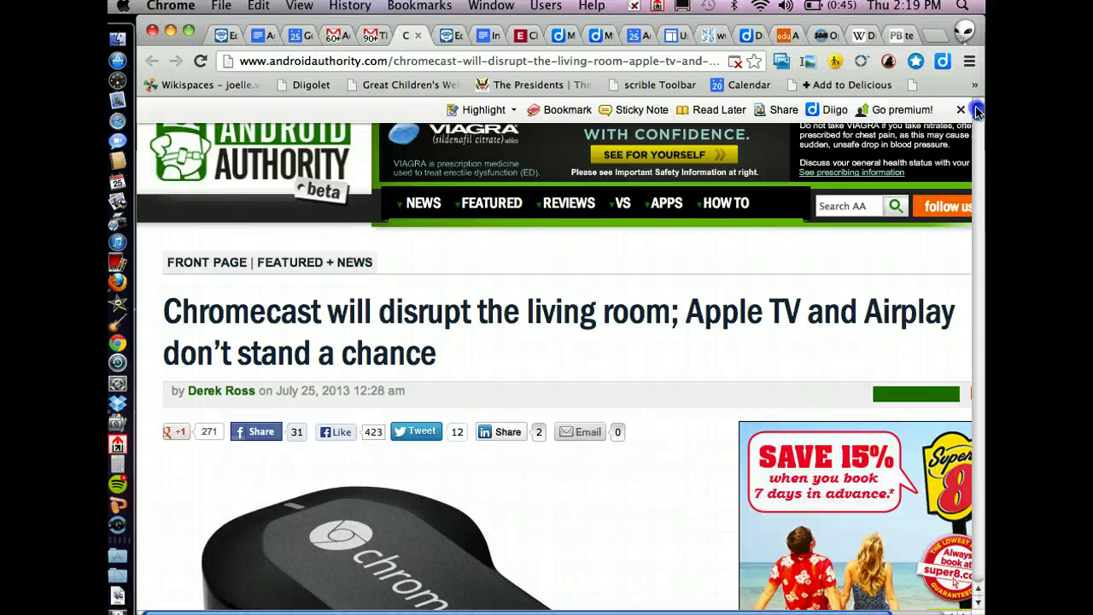
Highlight the article paragraph that starts with "This isn't the first time that Google has tried to tackle the lucrative living room.".
{"action": "scroll", "coordinate": [979, 111], "scroll_direction": "down", "scroll_amount": 1}
{"action": "left_click_drag", "start_coordinate": [979, 112], "coordinate": [979, 145]}
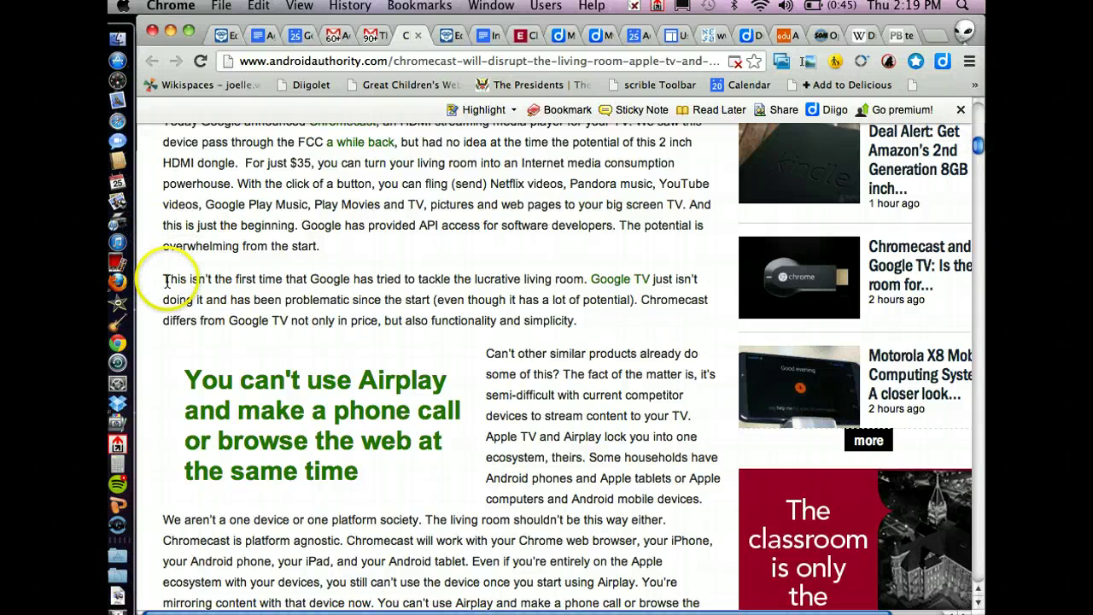
{"action": "left_click_drag", "start_coordinate": [165, 282], "coordinate": [586, 326]}
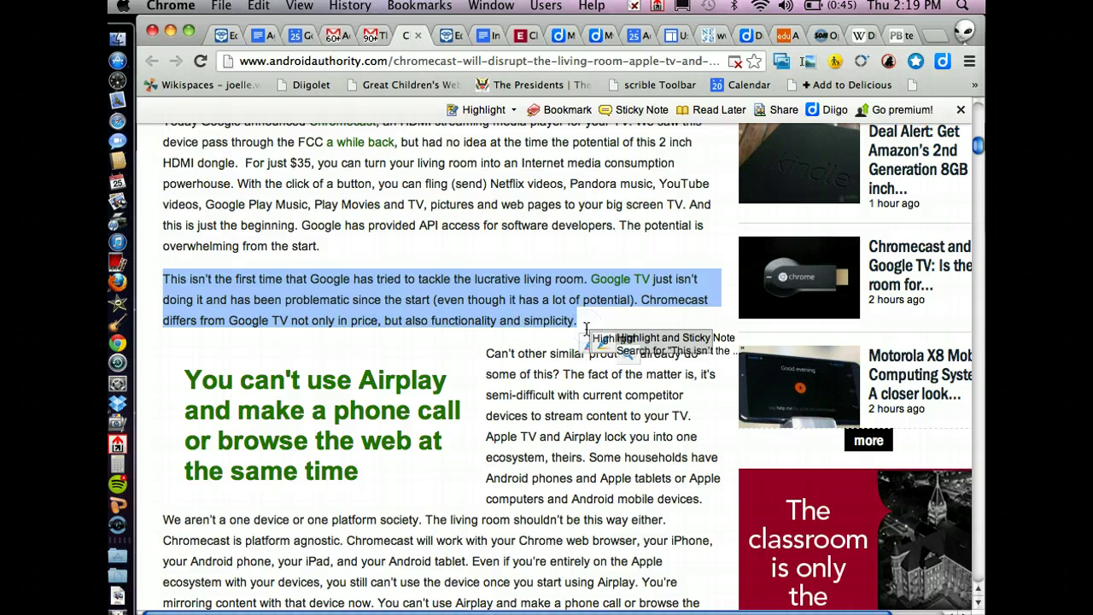
{"action": "left_click", "coordinate": [485, 110]}
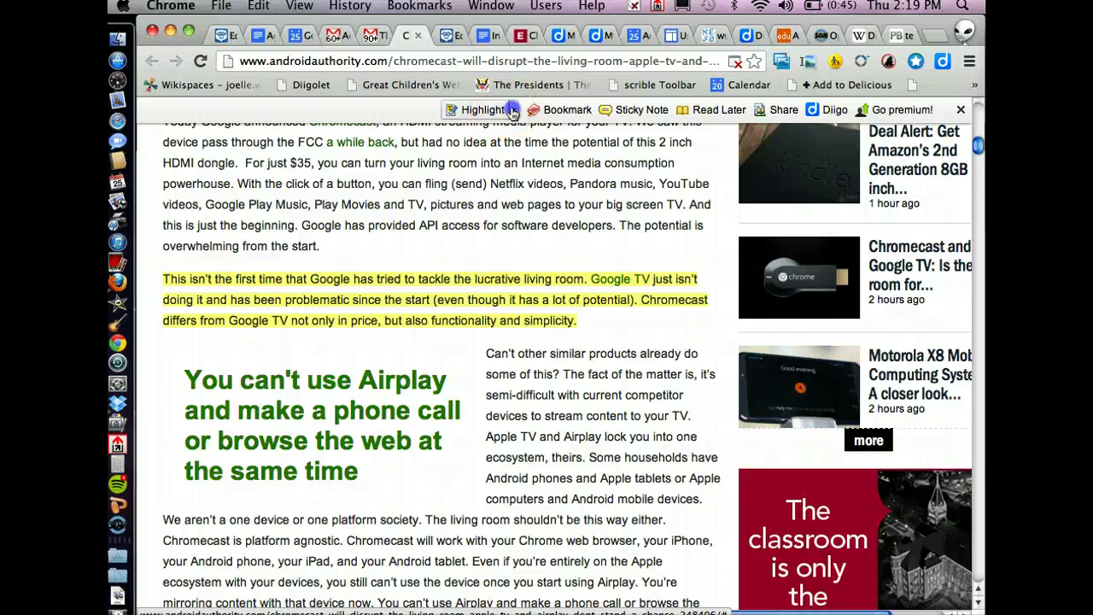
Examine the colour choices available for highlighting text.
{"action": "left_click", "coordinate": [513, 111]}
{"action": "left_click", "coordinate": [513, 111]}
{"action": "left_click", "coordinate": [512, 111]}
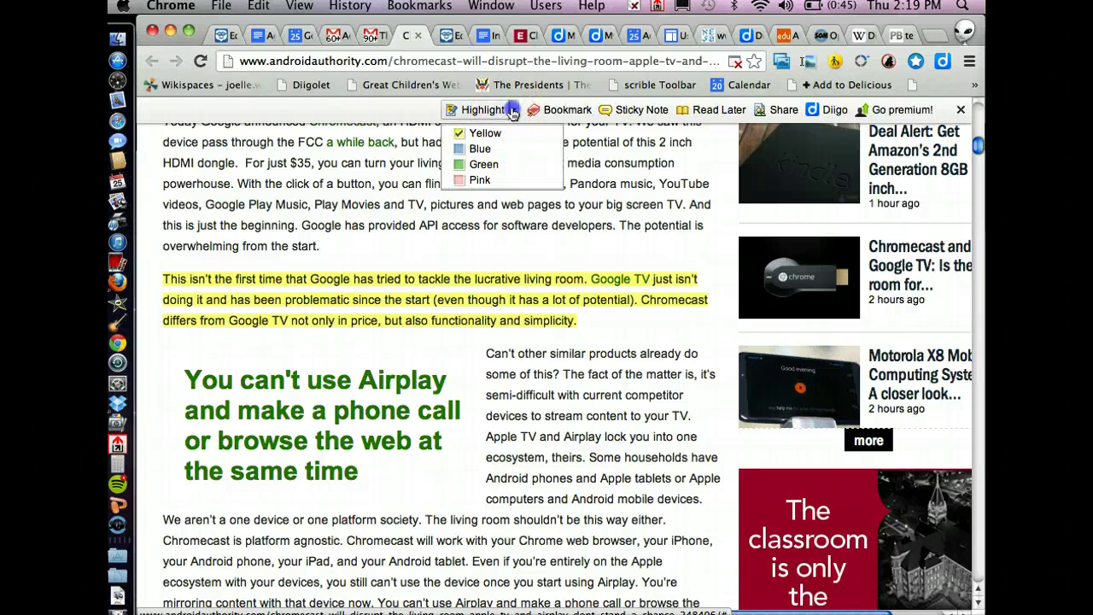
{"action": "left_click", "coordinate": [461, 151]}
{"action": "left_click", "coordinate": [511, 111]}
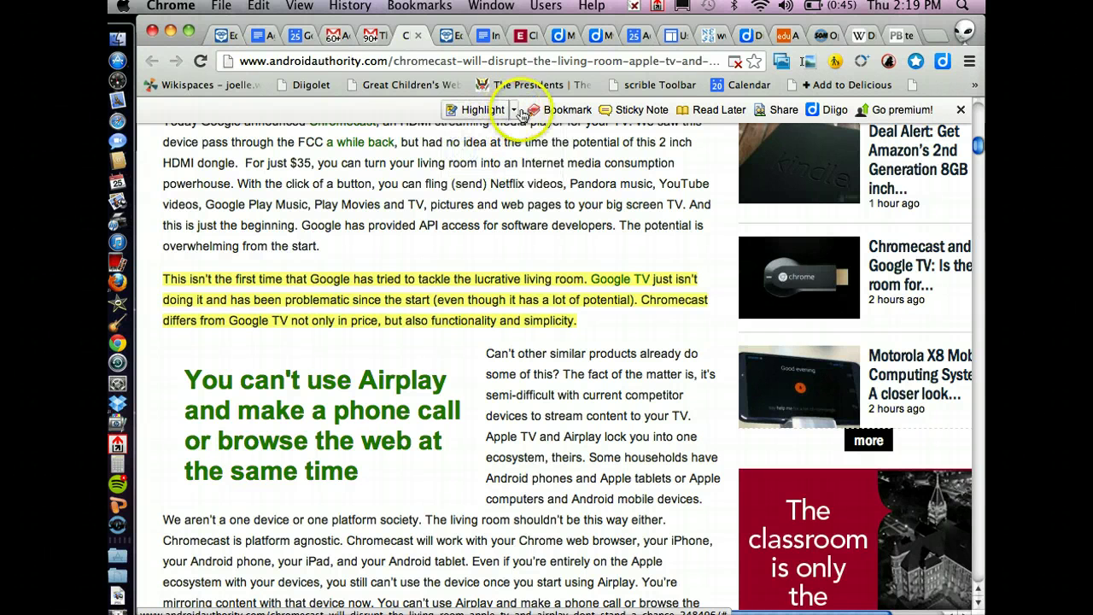
{"action": "left_click", "coordinate": [515, 113]}
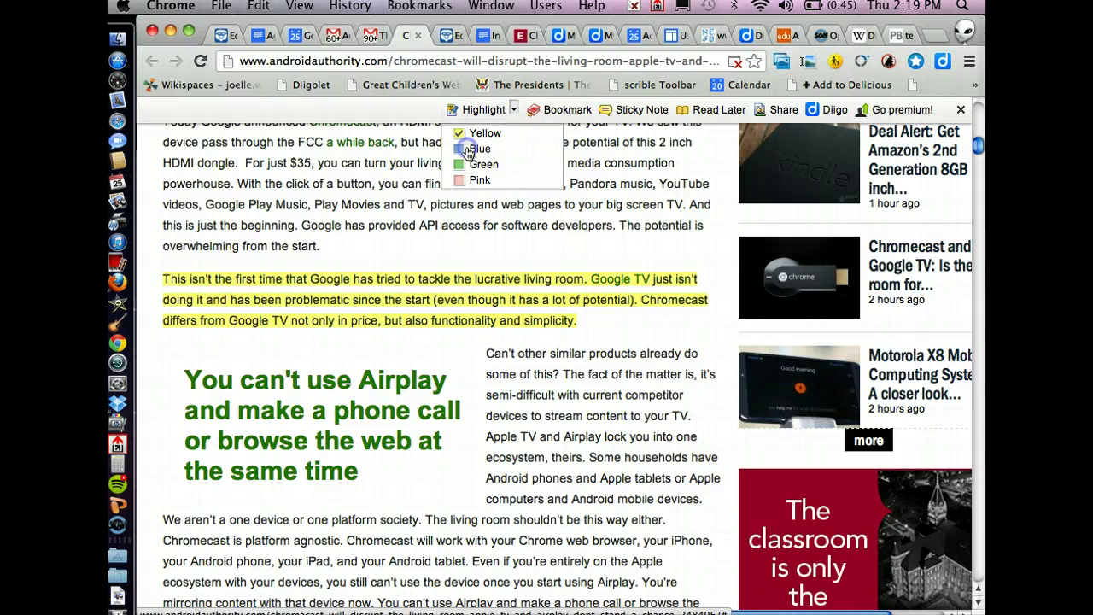
{"action": "left_click", "coordinate": [466, 150]}
{"action": "left_click", "coordinate": [512, 113]}
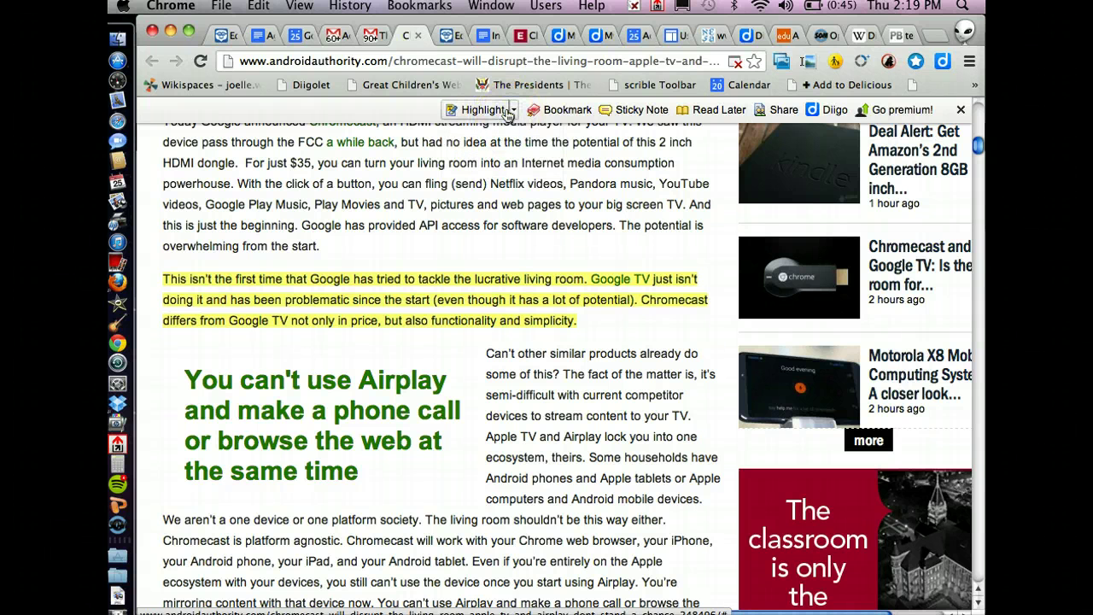
{"action": "left_click", "coordinate": [510, 113]}
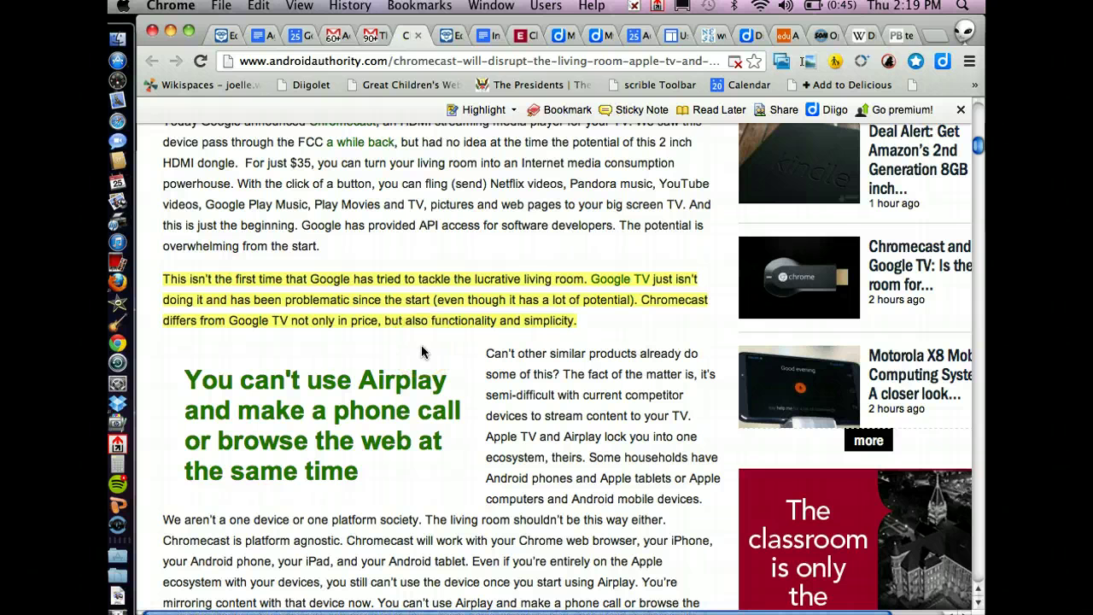
Start a Diigo bookmark for the Chromecast article and turn off its Private option.
{"action": "left_click", "coordinate": [568, 111]}
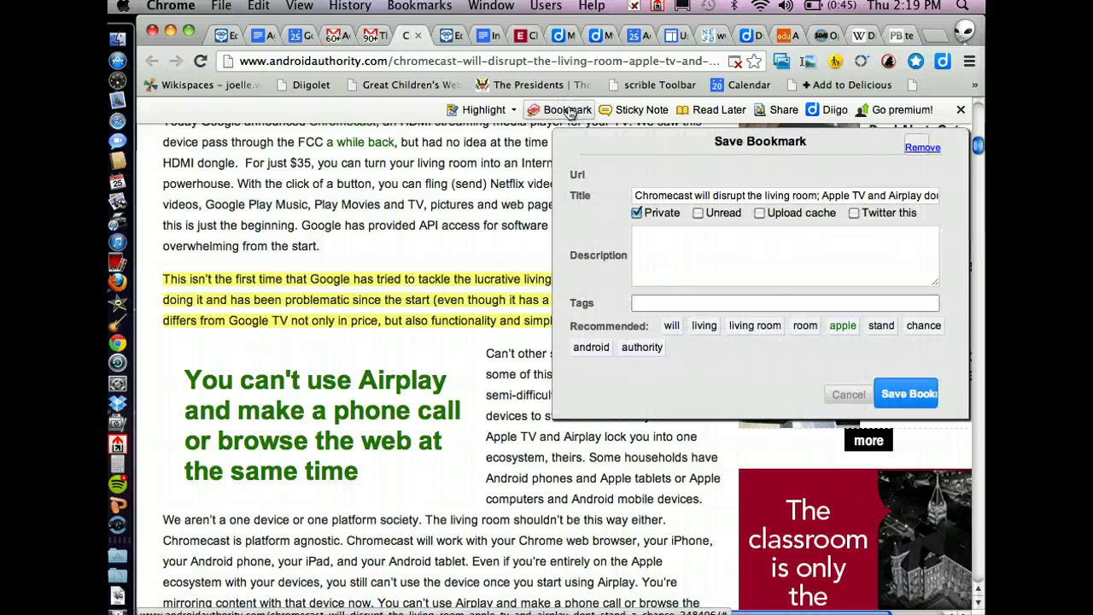
{"action": "left_click", "coordinate": [639, 203]}
{"action": "left_click", "coordinate": [796, 196]}
{"action": "left_click", "coordinate": [921, 197]}
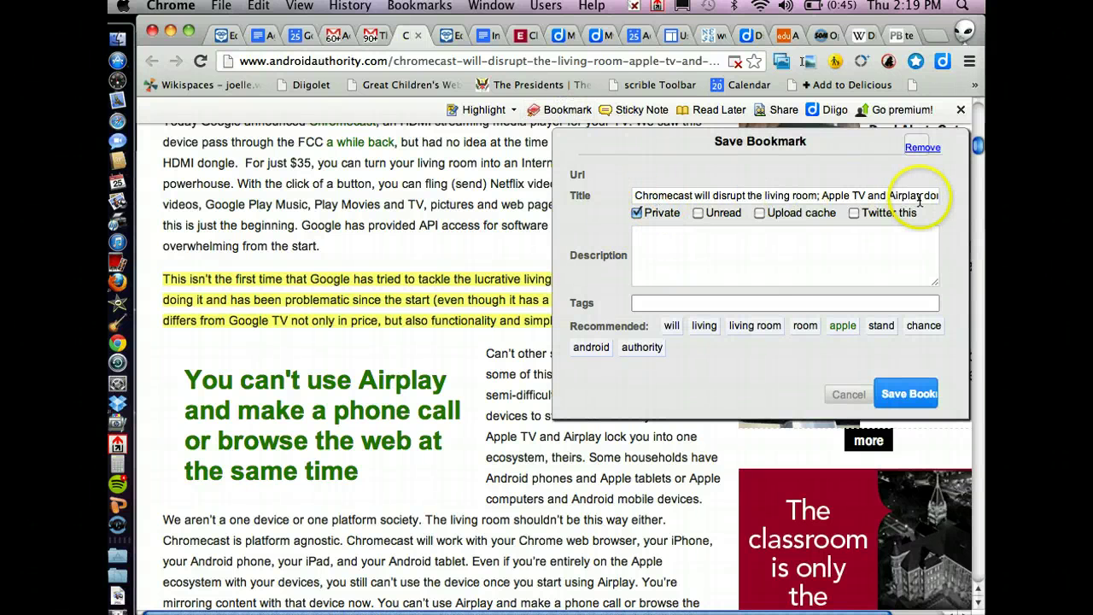
{"action": "left_click", "coordinate": [637, 214]}
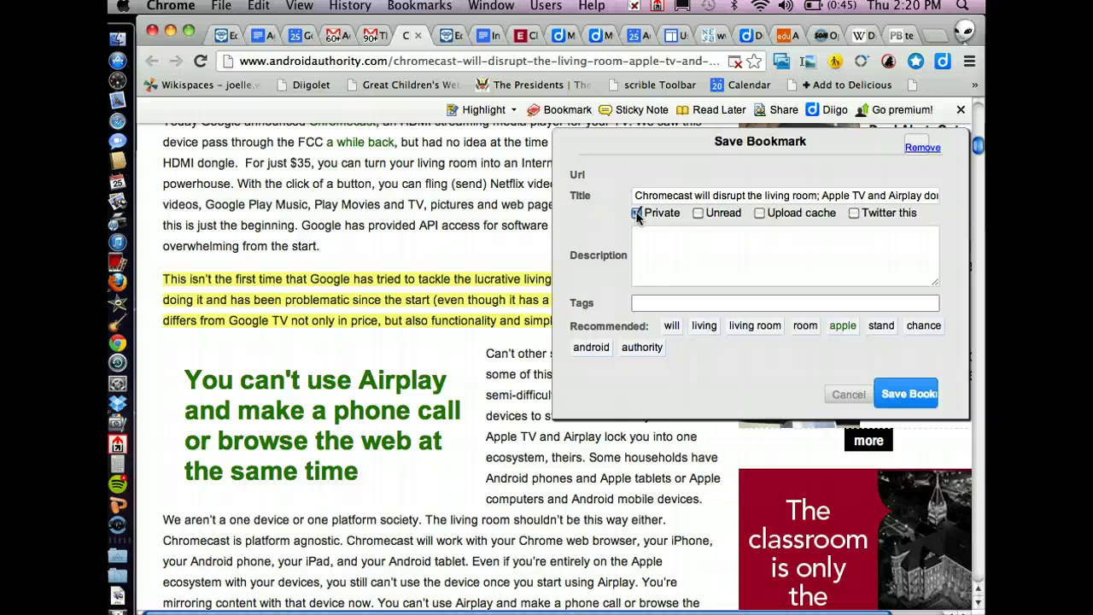
{"action": "left_click", "coordinate": [637, 215]}
Describe the bookmark as "great article for research project", correcting the spelling of "article".
{"action": "left_click", "coordinate": [644, 239]}
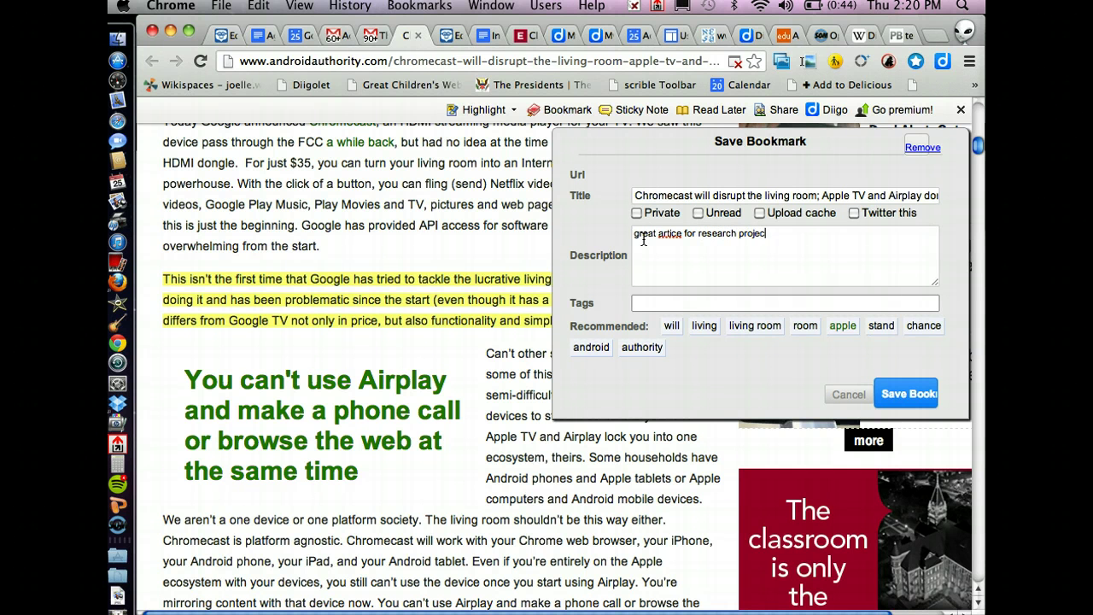
{"action": "right_click", "coordinate": [672, 238]}
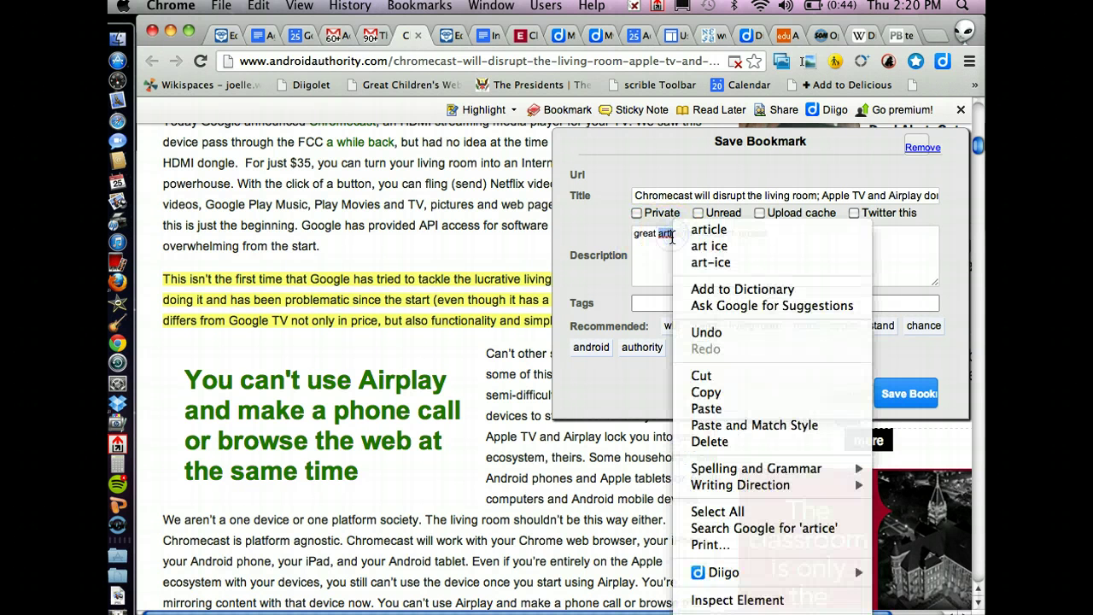
{"action": "left_click", "coordinate": [709, 229]}
Tag the bookmark with google, chrome, chromecast and appletv, and save it.
{"action": "left_click", "coordinate": [638, 305]}
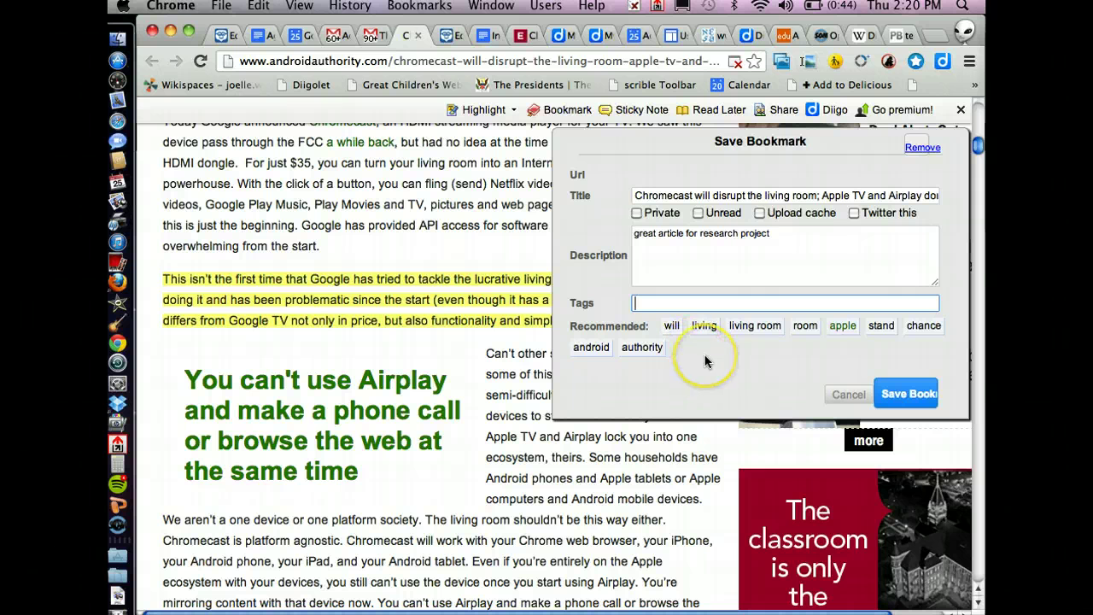
{"action": "left_click", "coordinate": [684, 309]}
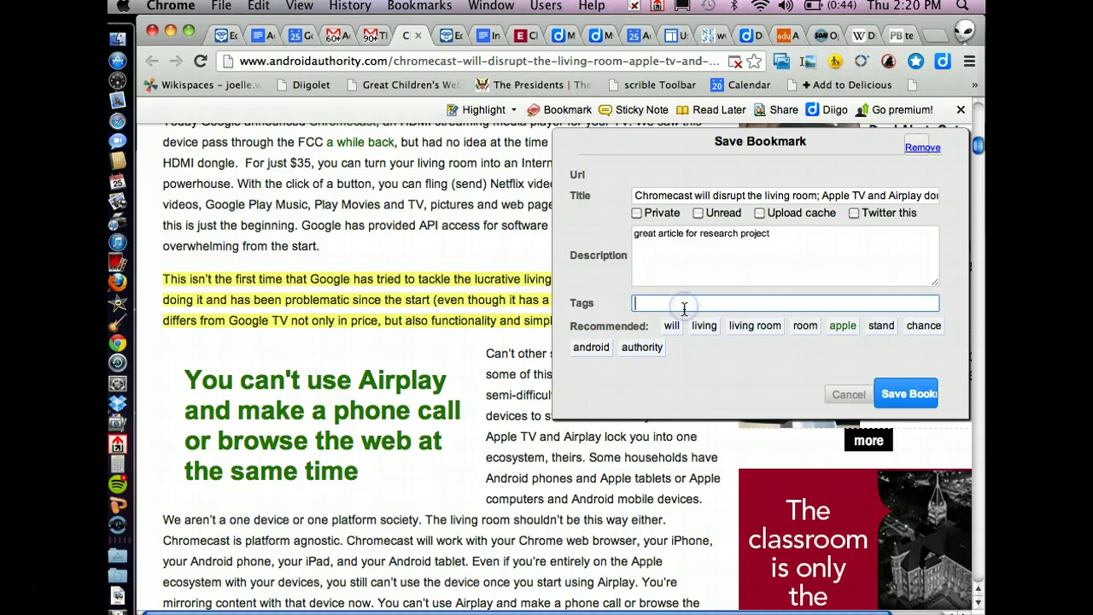
{"action": "type", "text": "google chrome"}
{"action": "mouse_move", "coordinate": [982, 145]}
{"action": "left_mouse_down"}
{"action": "mouse_move", "coordinate": [978, 120]}
{"action": "mouse_move", "coordinate": [978, 141]}
{"action": "left_mouse_up"}
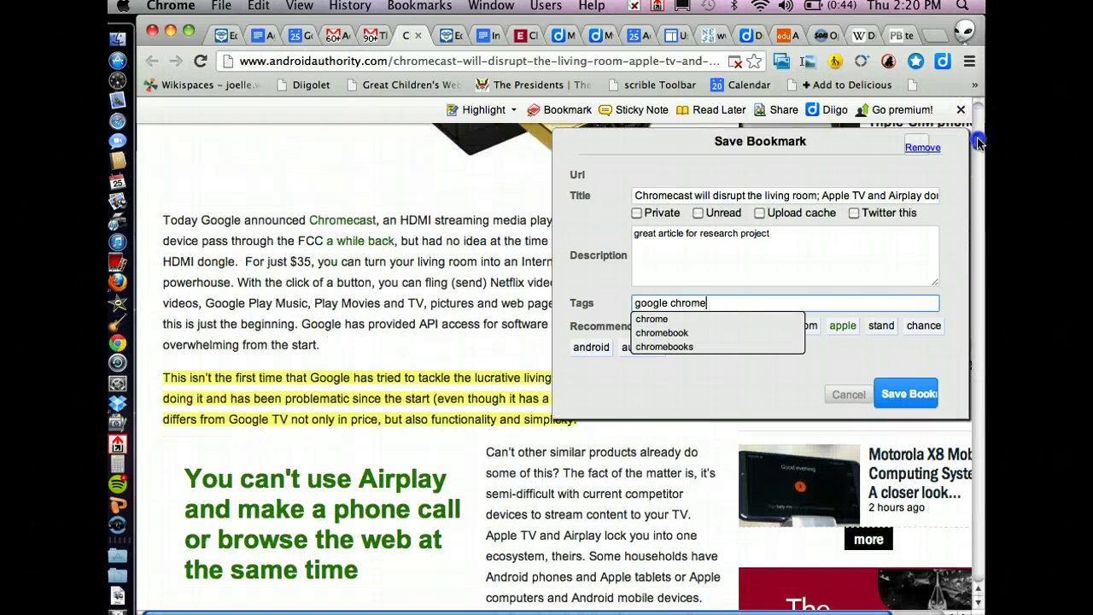
{"action": "type", "text": "chro"}
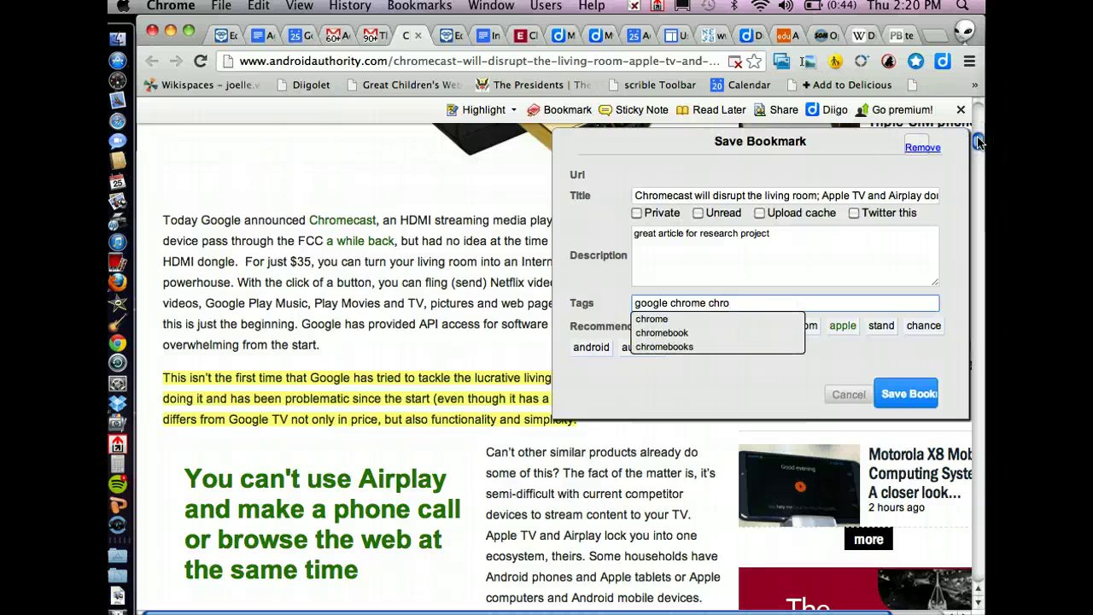
{"action": "type", "text": "mecas"}
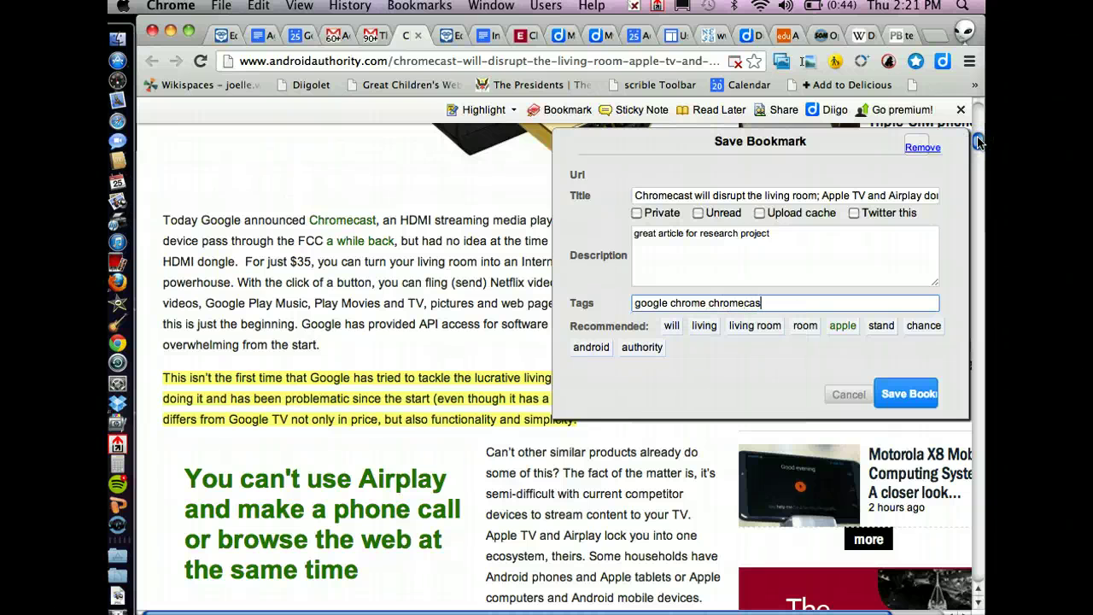
{"action": "type", "text": "t appletc"}
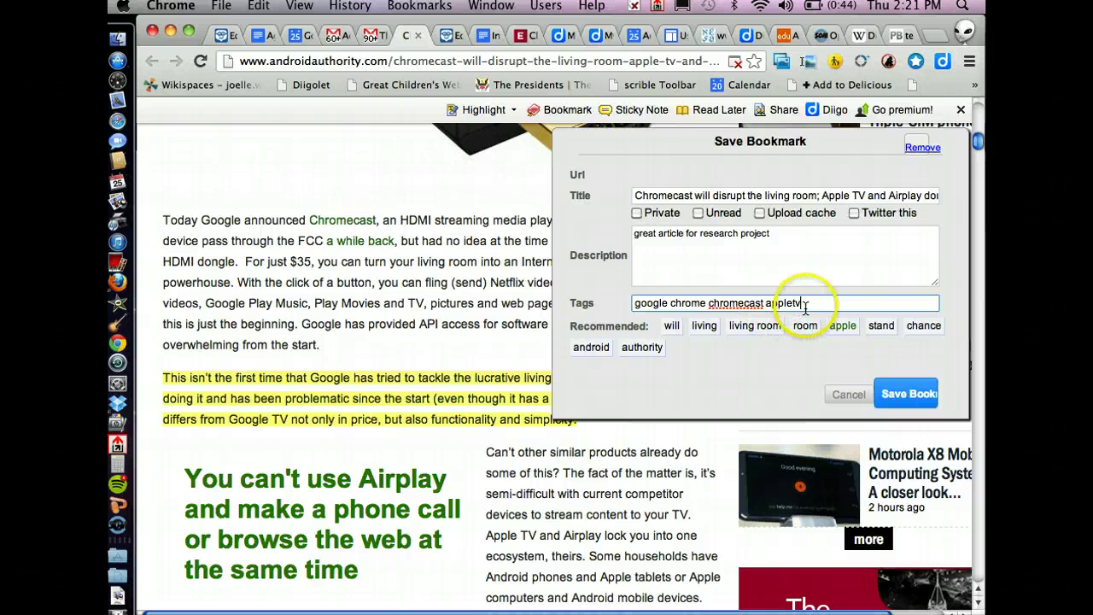
{"action": "left_click", "coordinate": [905, 393]}
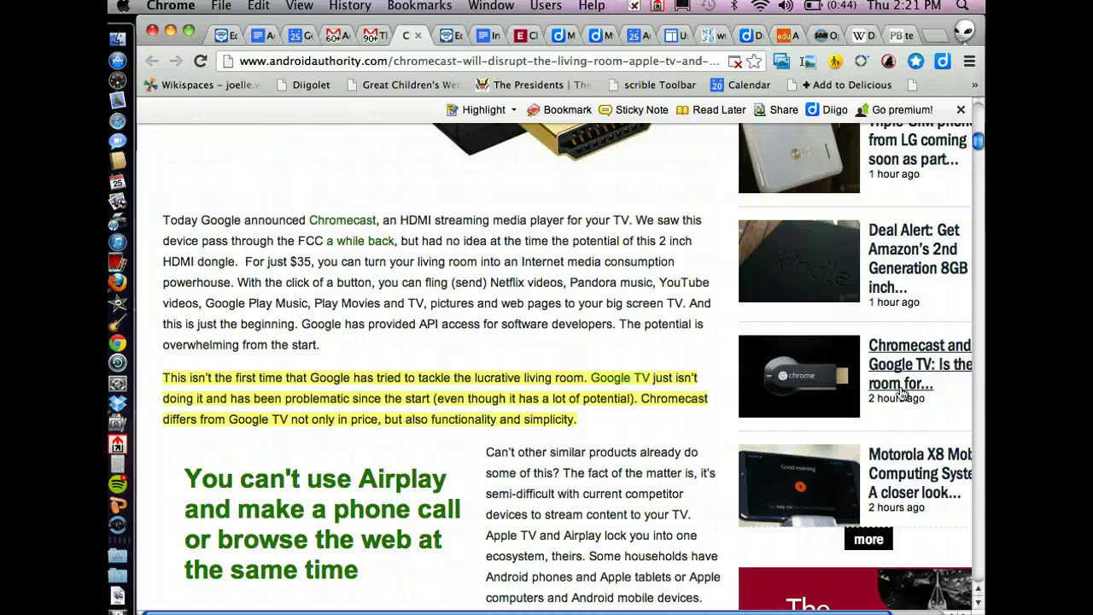
Open the Diigo library and expand the annotations of the saved Chromecast bookmark.
{"action": "left_click", "coordinate": [836, 109]}
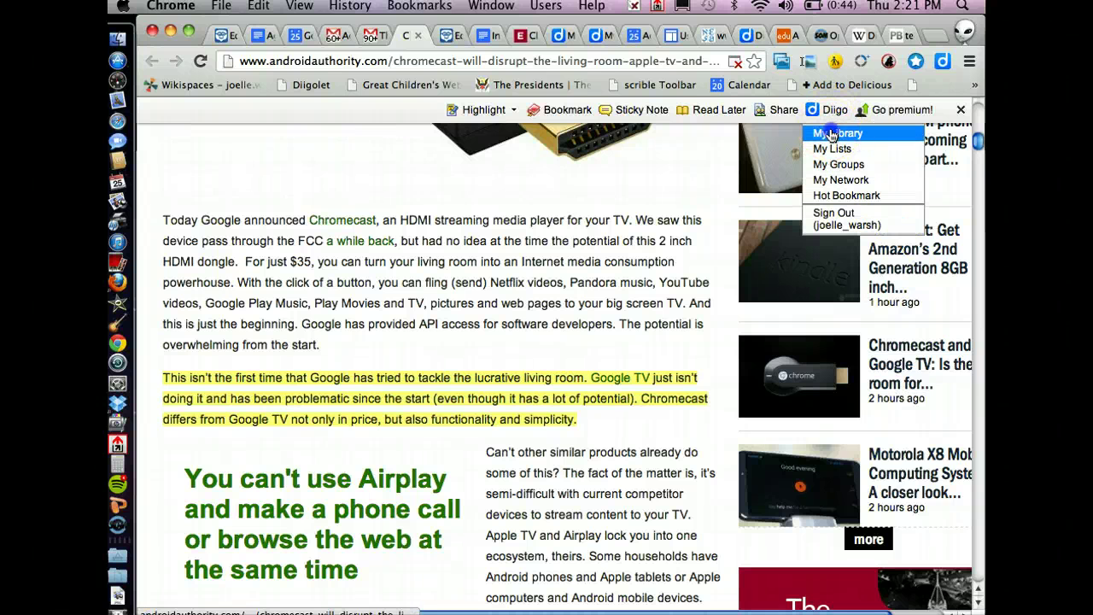
{"action": "left_click", "coordinate": [832, 134]}
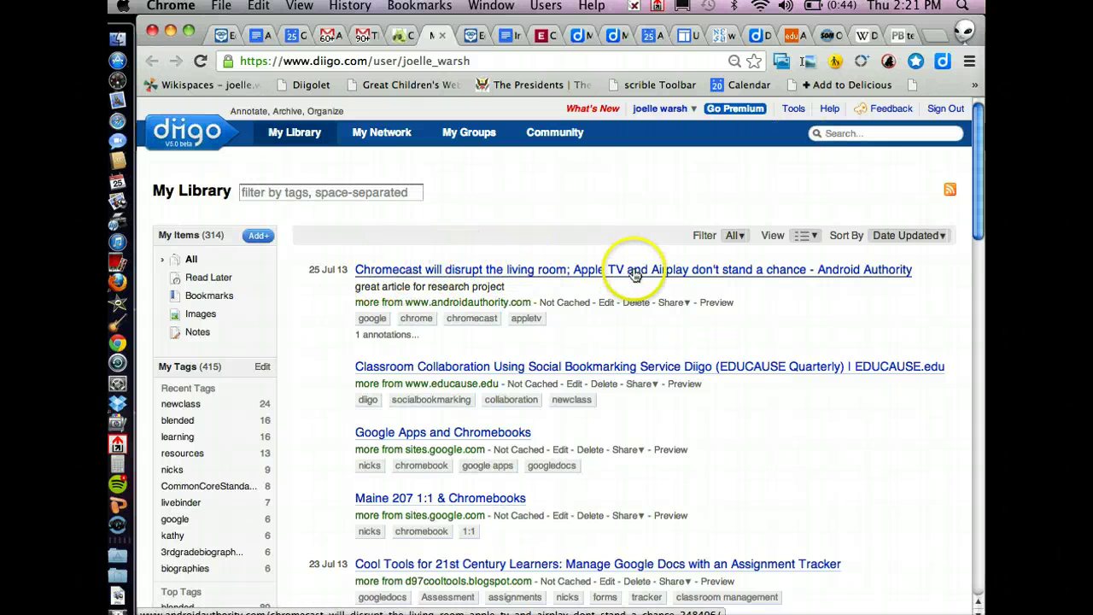
{"action": "left_click", "coordinate": [399, 340]}
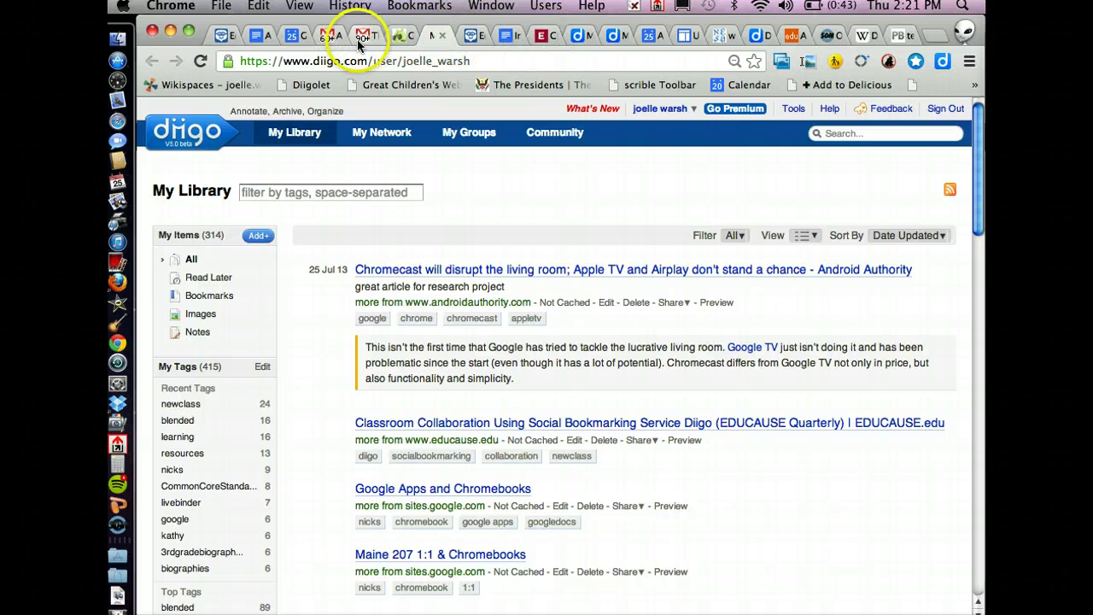
Load Diigolet on the Edutopia article "A Primer on Compiling Digital Resources" and start a bookmark with Private turned off.
{"action": "left_click", "coordinate": [793, 38]}
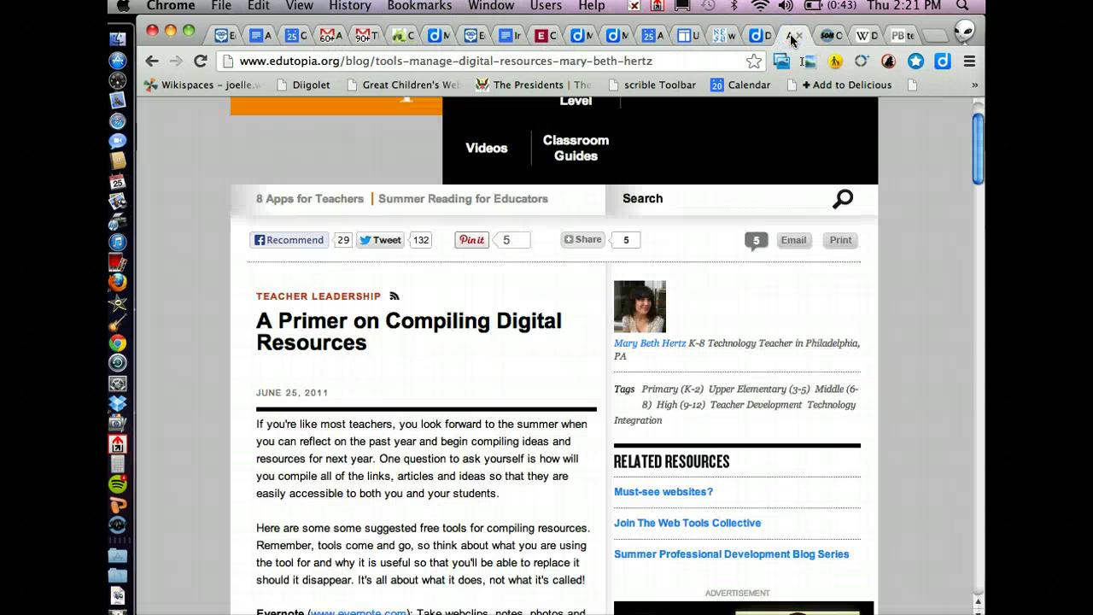
{"action": "left_click", "coordinate": [311, 86]}
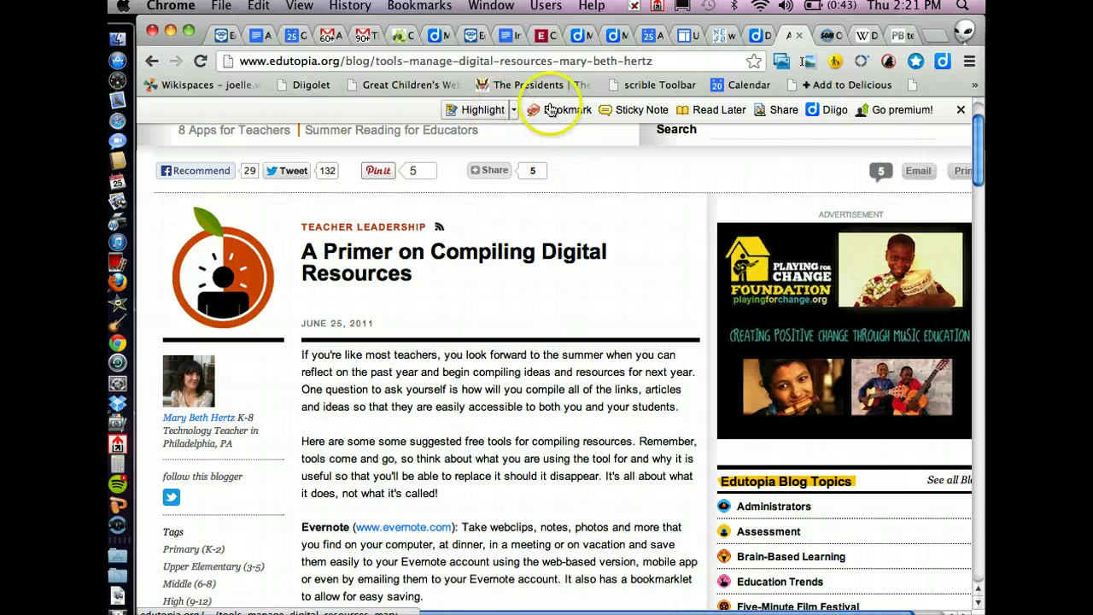
{"action": "left_click", "coordinate": [481, 113]}
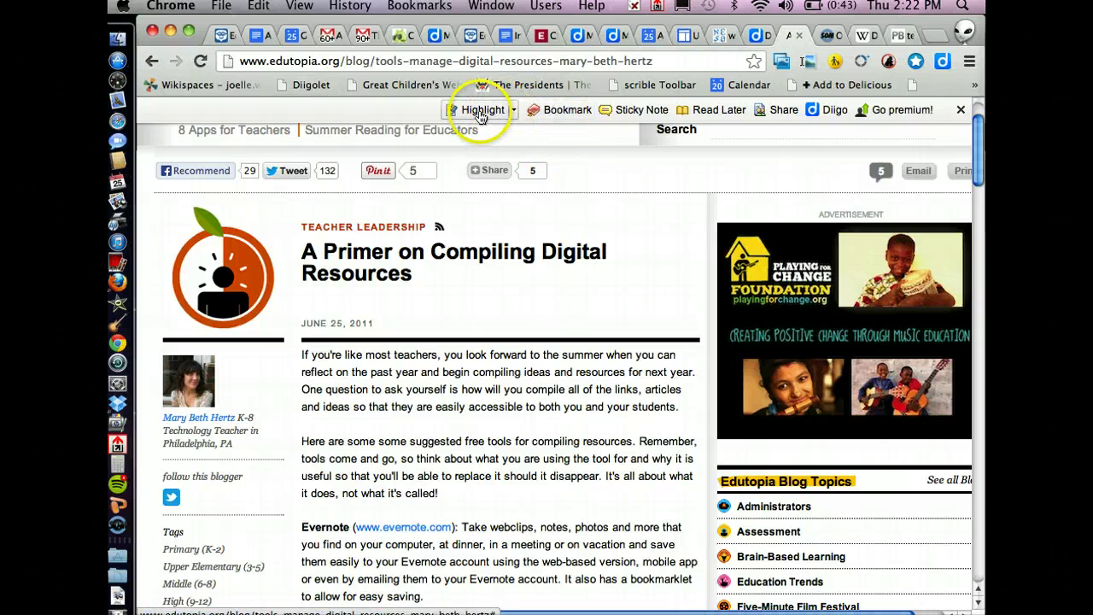
{"action": "left_click", "coordinate": [554, 112]}
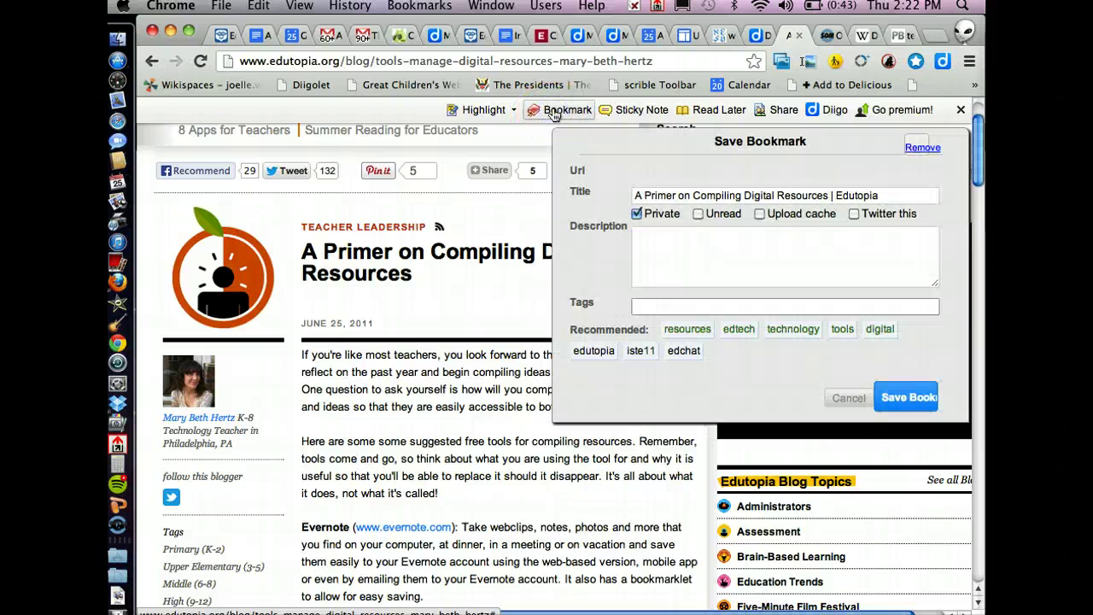
{"action": "left_click", "coordinate": [638, 215]}
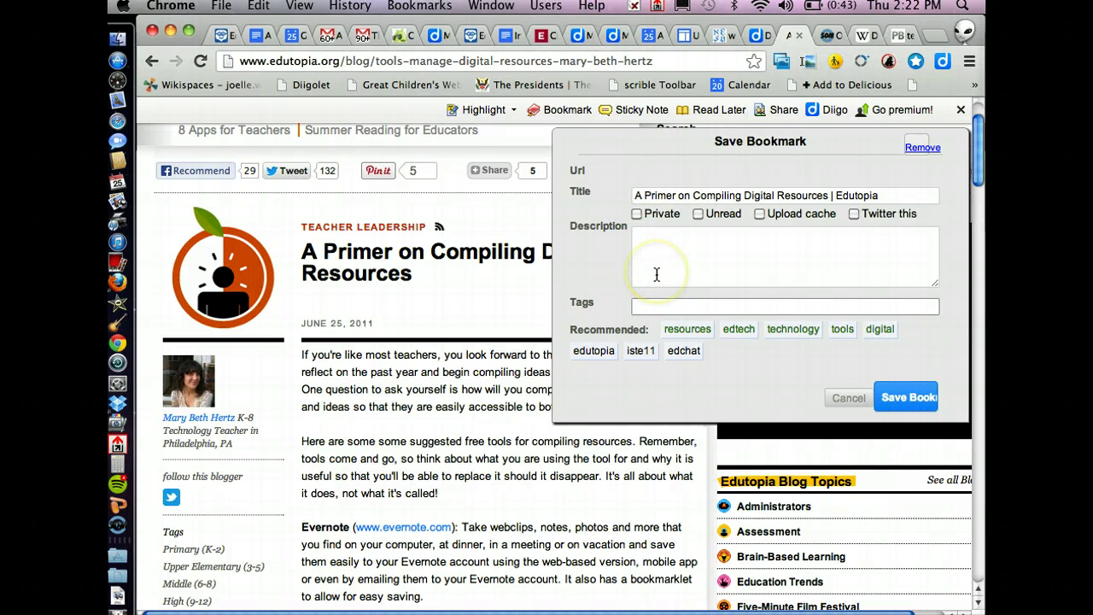
Add the recommended tags resources, edtech, technology and edutopia to the bookmark.
{"action": "left_click", "coordinate": [683, 329]}
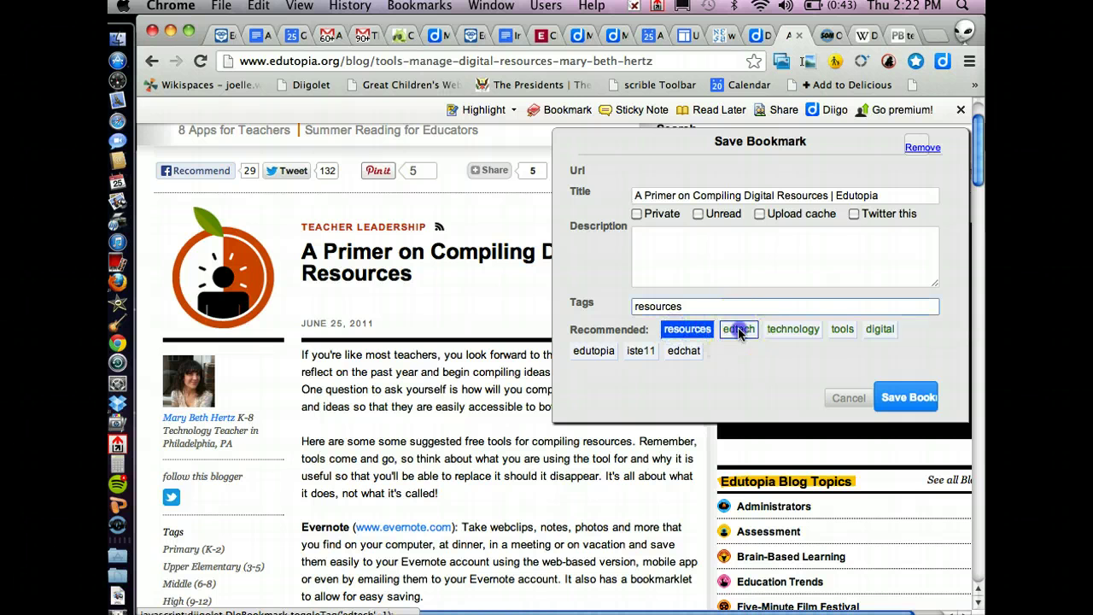
{"action": "left_click", "coordinate": [737, 329]}
{"action": "left_click", "coordinate": [793, 329]}
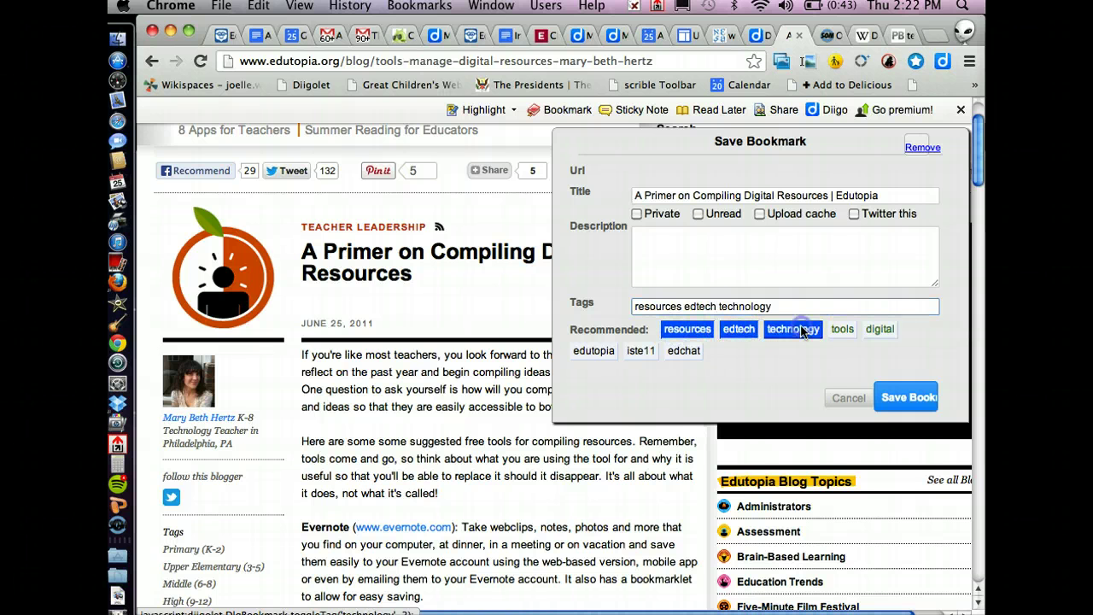
{"action": "left_click", "coordinate": [594, 351]}
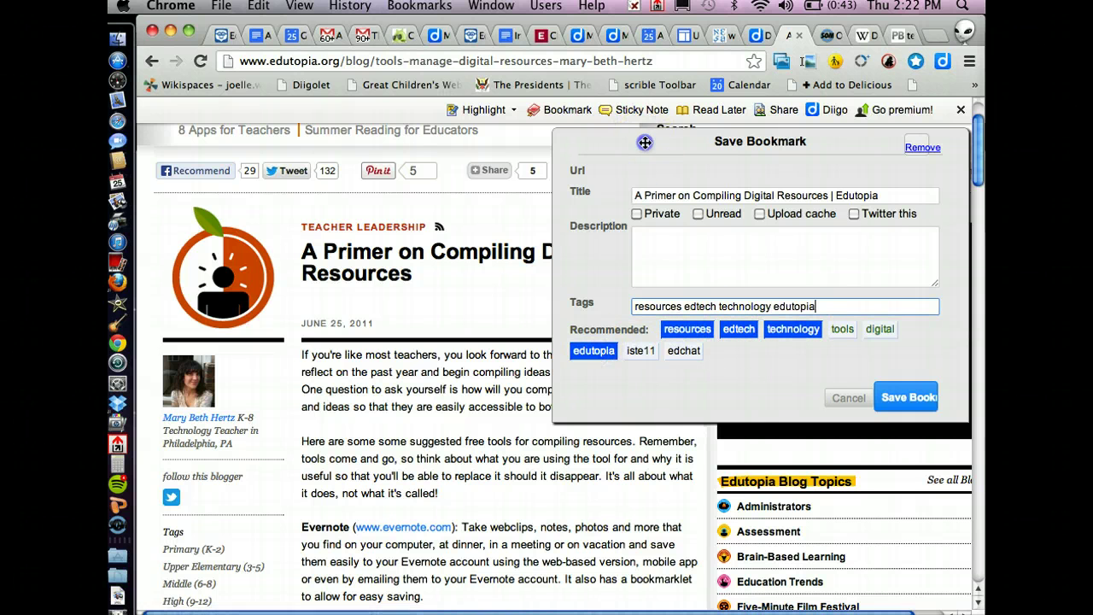
Move the Save Bookmark dialog lower on the page and add the existing tag nicks.
{"action": "left_click_drag", "start_coordinate": [646, 140], "coordinate": [638, 202]}
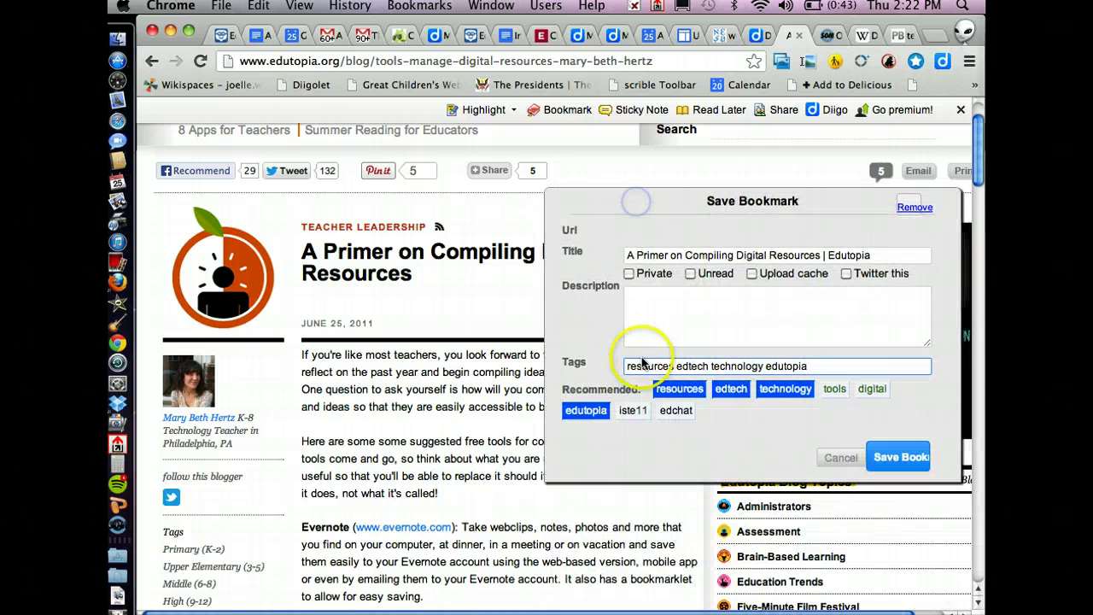
{"action": "left_click", "coordinate": [837, 367]}
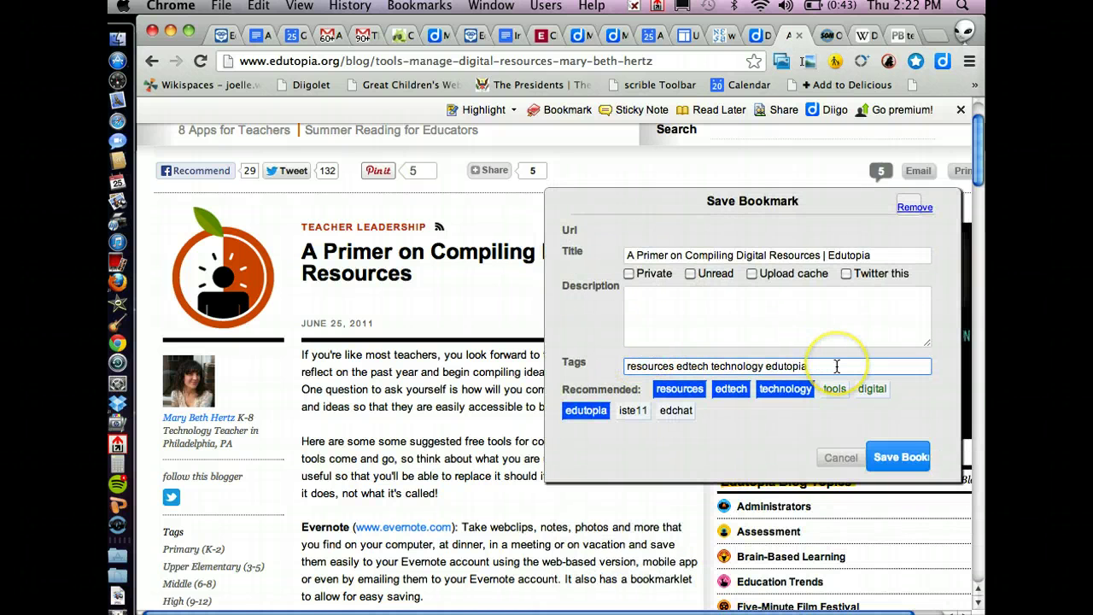
{"action": "type", "text": "nic"}
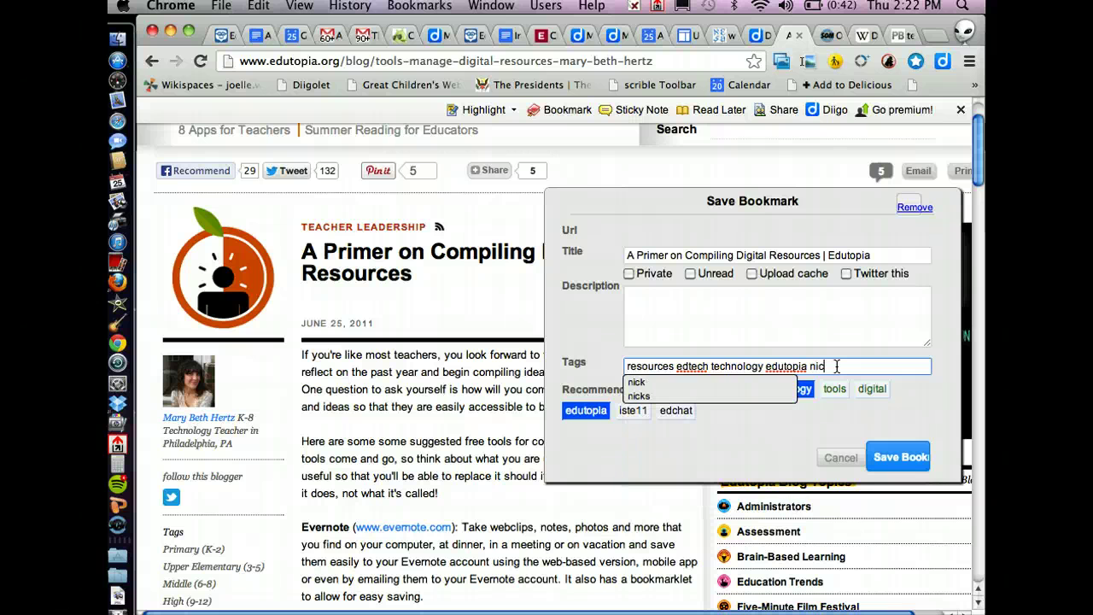
{"action": "type", "text": "k"}
{"action": "left_click", "coordinate": [683, 395]}
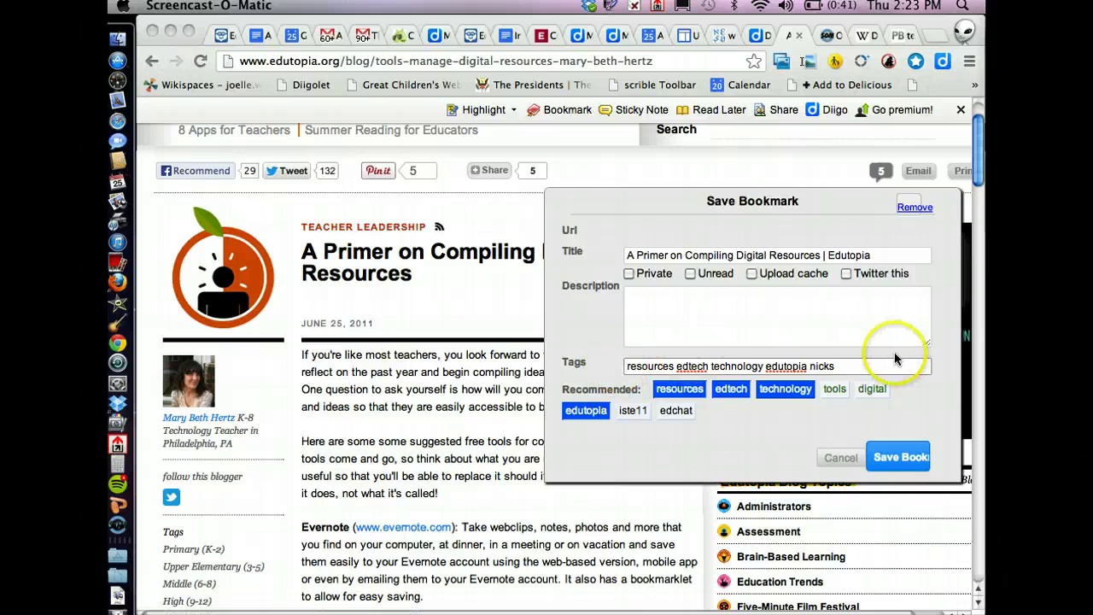
Add the existing tag digital to the Edutopia article's bookmark and save the bookmark.
{"action": "left_click", "coordinate": [849, 366]}
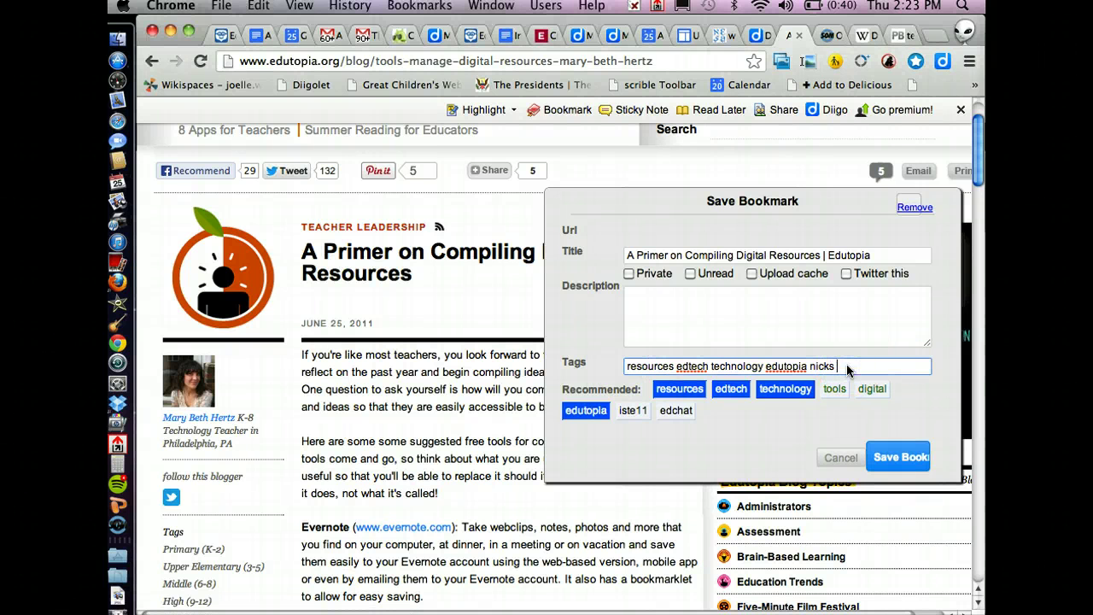
{"action": "type", "text": "dig"}
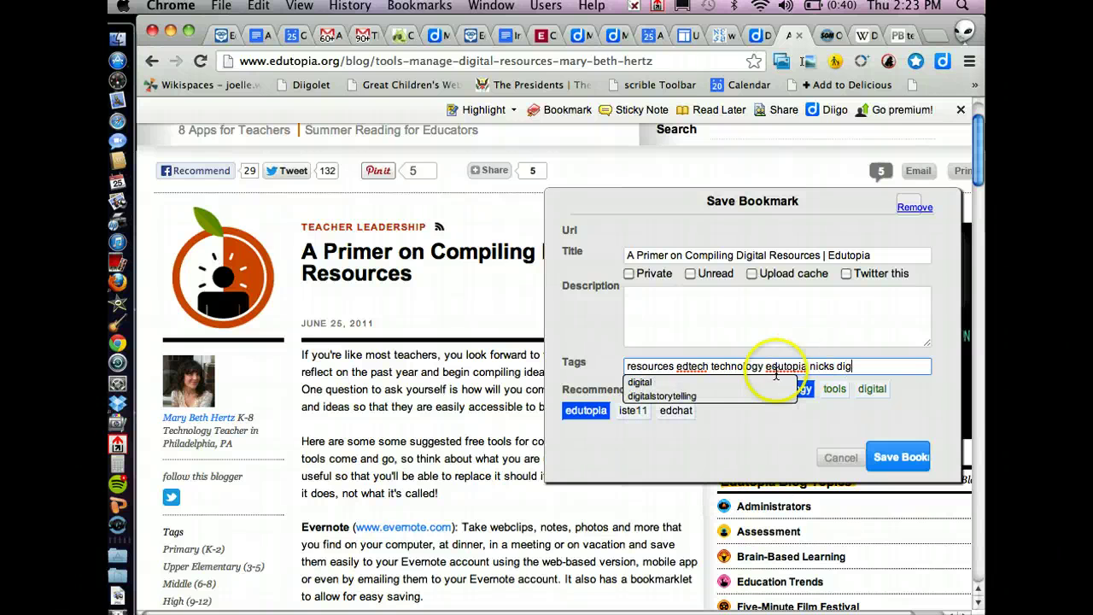
{"action": "left_click", "coordinate": [681, 383]}
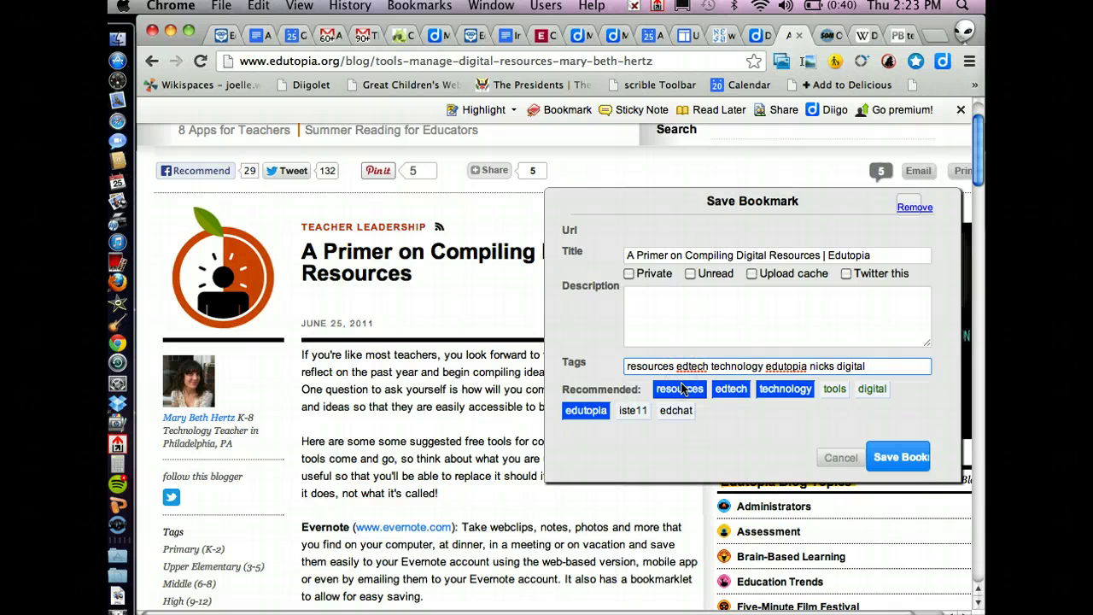
{"action": "left_click", "coordinate": [897, 459]}
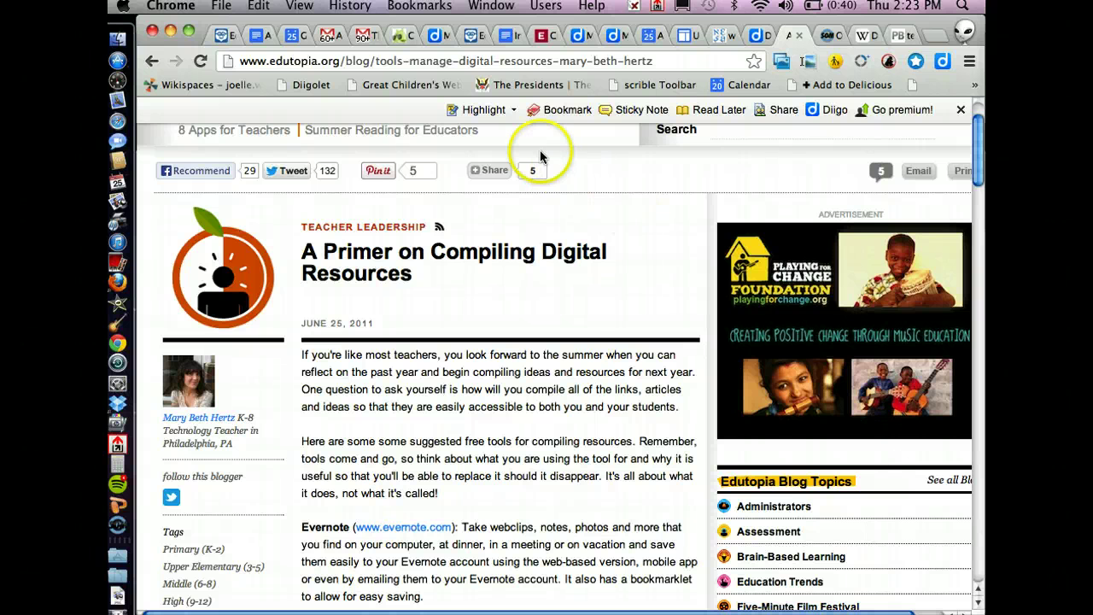
Highlight the article's opening paragraph, starting "If you're like most teachers", in yellow and check the available highlight colors.
{"action": "left_click", "coordinate": [491, 170]}
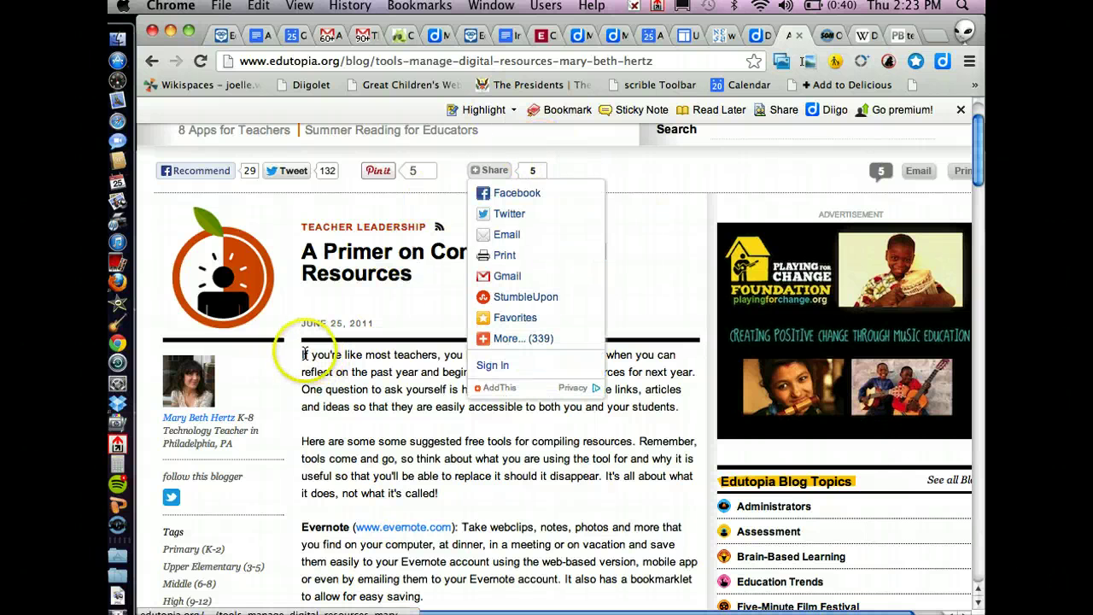
{"action": "left_click_drag", "start_coordinate": [304, 353], "coordinate": [692, 410]}
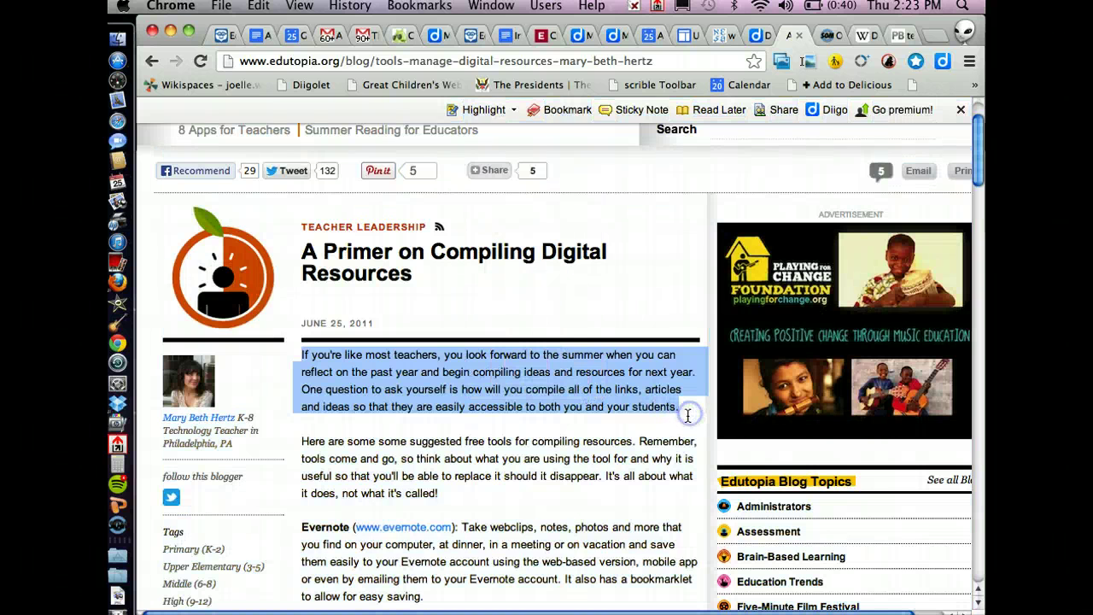
{"action": "left_click", "coordinate": [494, 112]}
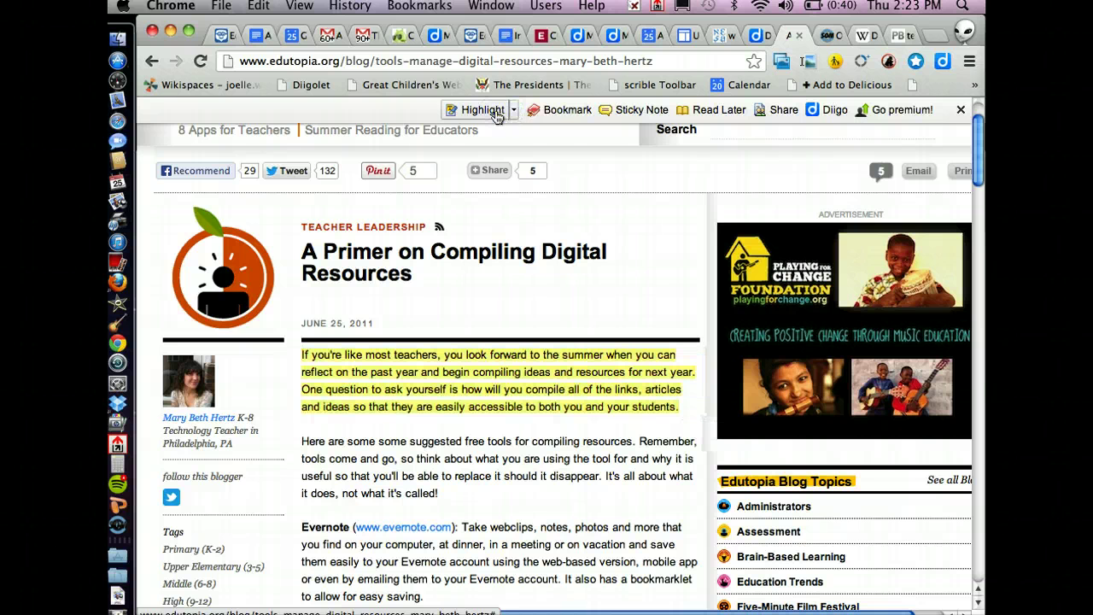
{"action": "left_click", "coordinate": [514, 109]}
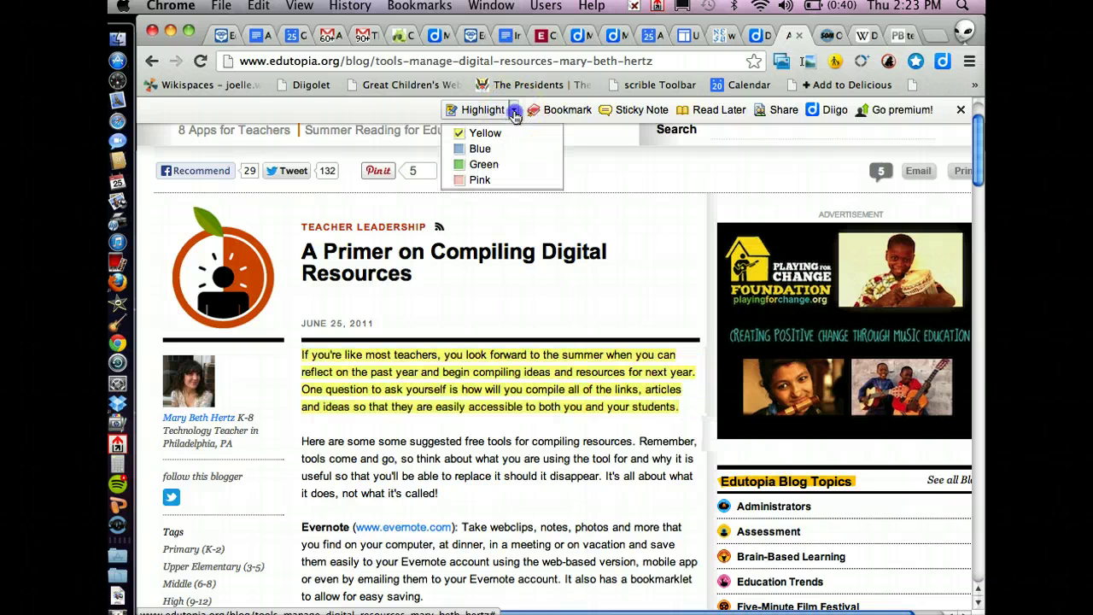
{"action": "left_click", "coordinate": [462, 149]}
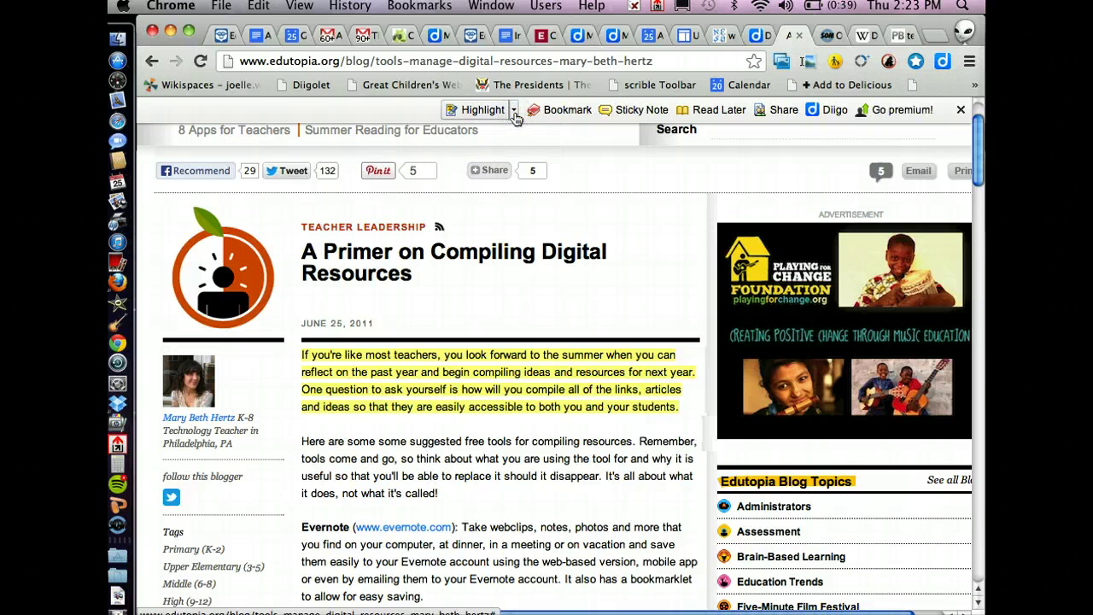
Open the Diigo library and expand the annotations of the "A Primer on Compiling Digital Resources" bookmark.
{"action": "left_click", "coordinate": [836, 128]}
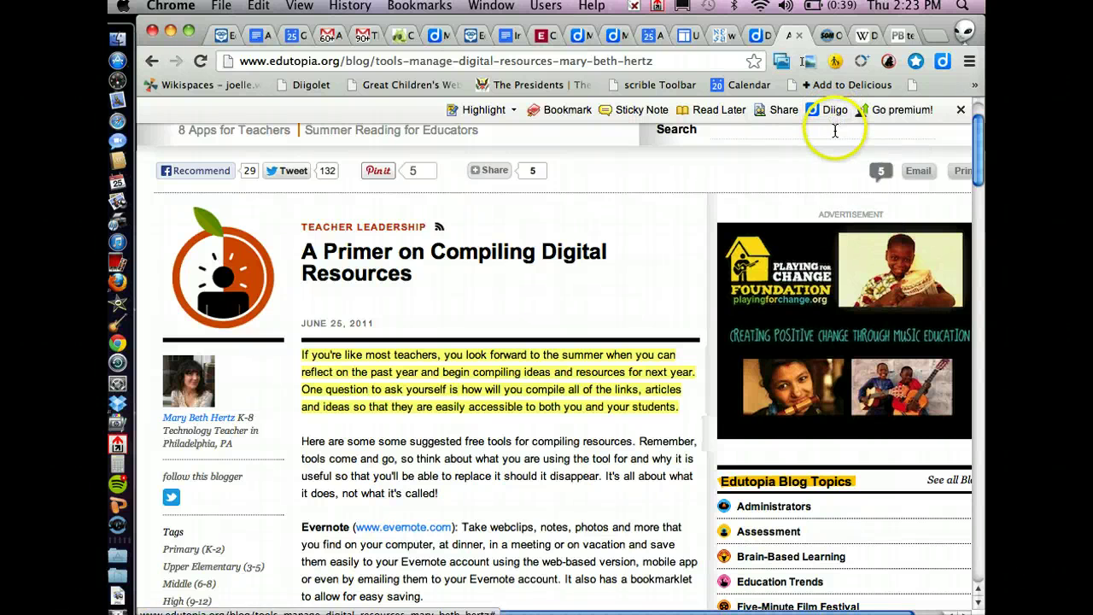
{"action": "mouse_move", "coordinate": [835, 109]}
{"action": "left_click", "coordinate": [836, 133]}
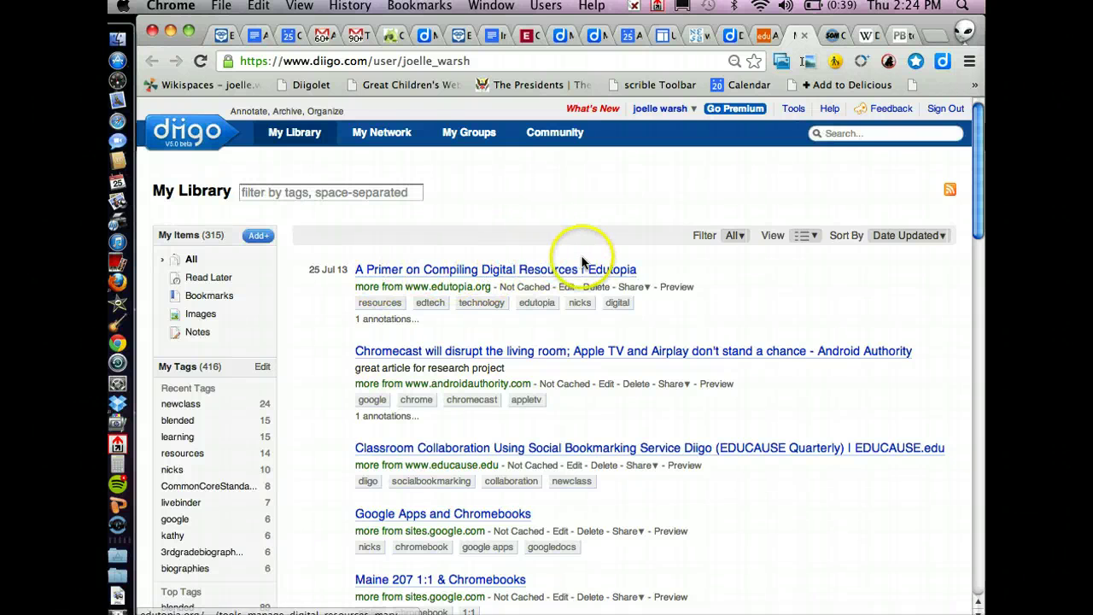
{"action": "left_click", "coordinate": [388, 319]}
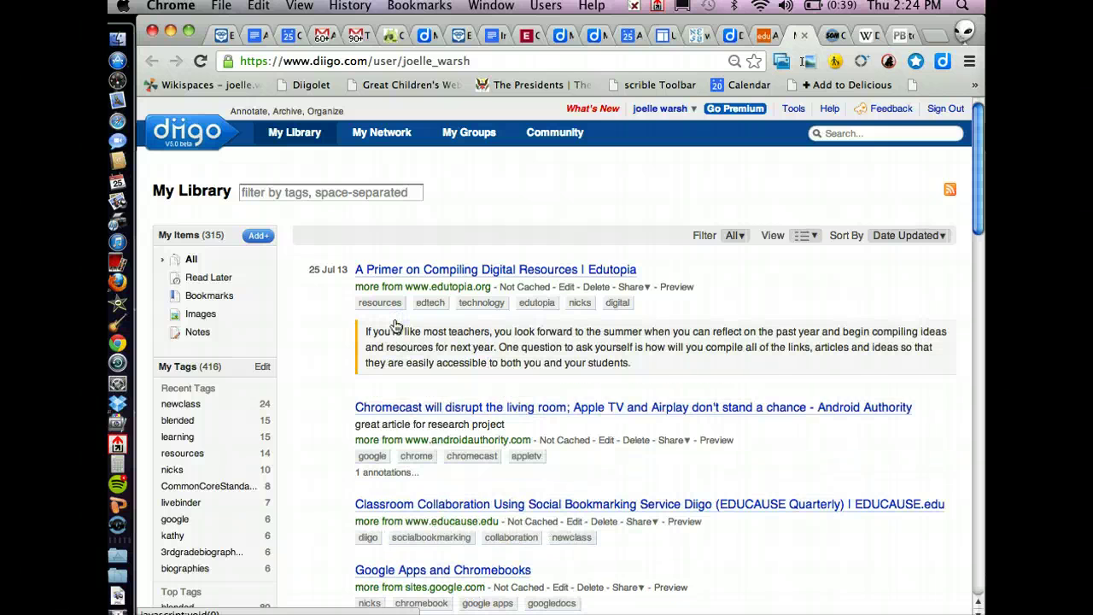
Add a private sticky note to the highlighted passage as a reminder to share it with a named person, correcting the spelling of "remember".
{"action": "mouse_move", "coordinate": [658, 352]}
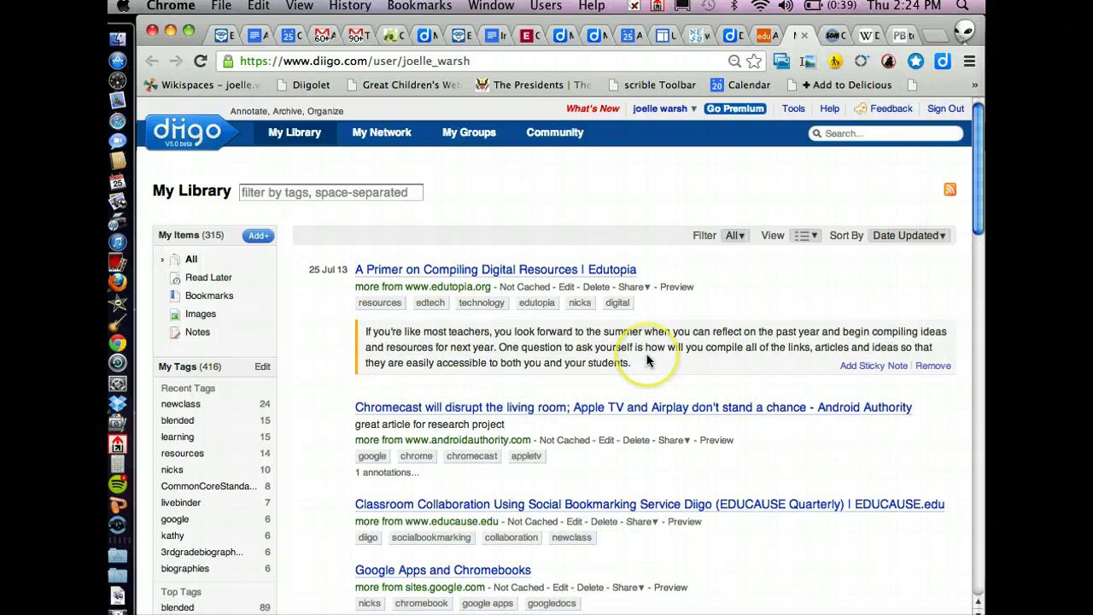
{"action": "left_click", "coordinate": [884, 367]}
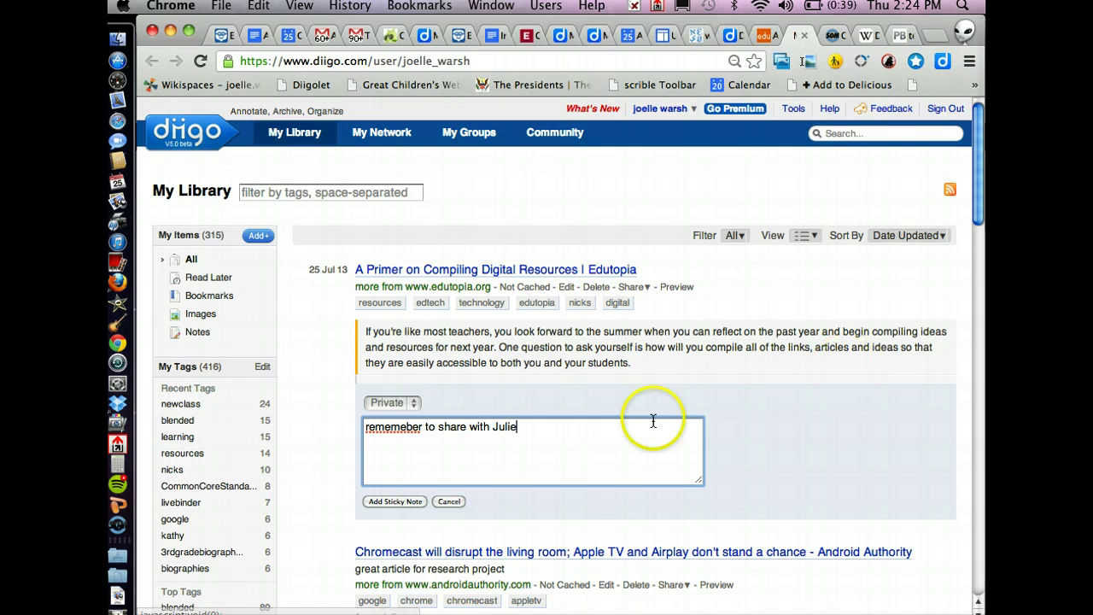
{"action": "left_click", "coordinate": [406, 431]}
{"action": "right_click", "coordinate": [406, 431]}
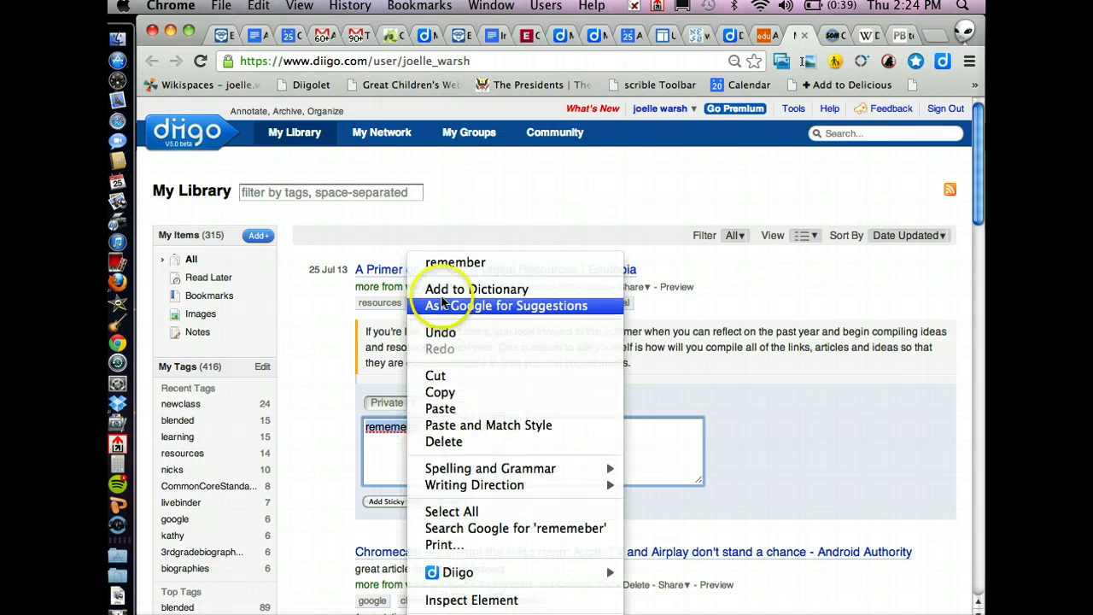
{"action": "left_click", "coordinate": [436, 254]}
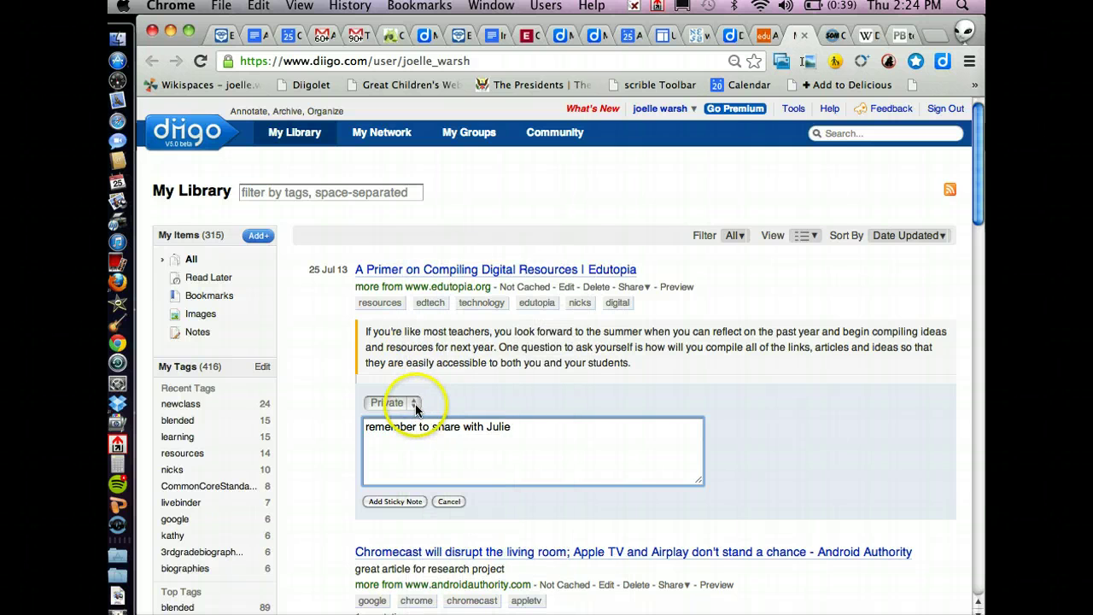
{"action": "left_click", "coordinate": [406, 501]}
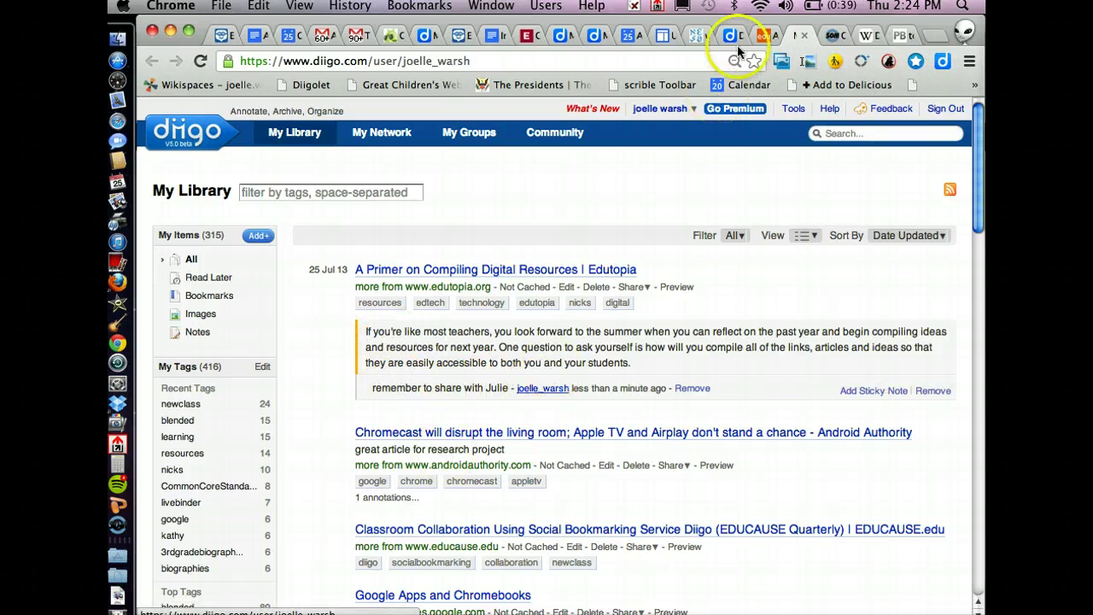
Switch to the "Developing and Using Instructional Rubrics" PDF and load Diigolet at its Types of Rubrics section.
{"action": "left_click", "coordinate": [699, 36]}
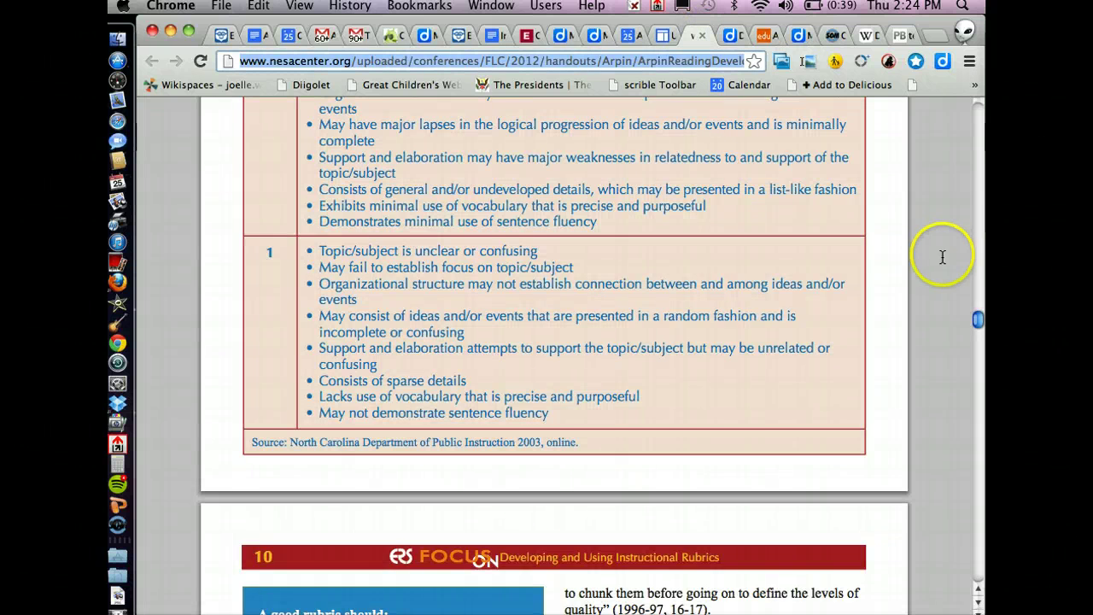
{"action": "left_click_drag", "start_coordinate": [979, 322], "coordinate": [978, 244]}
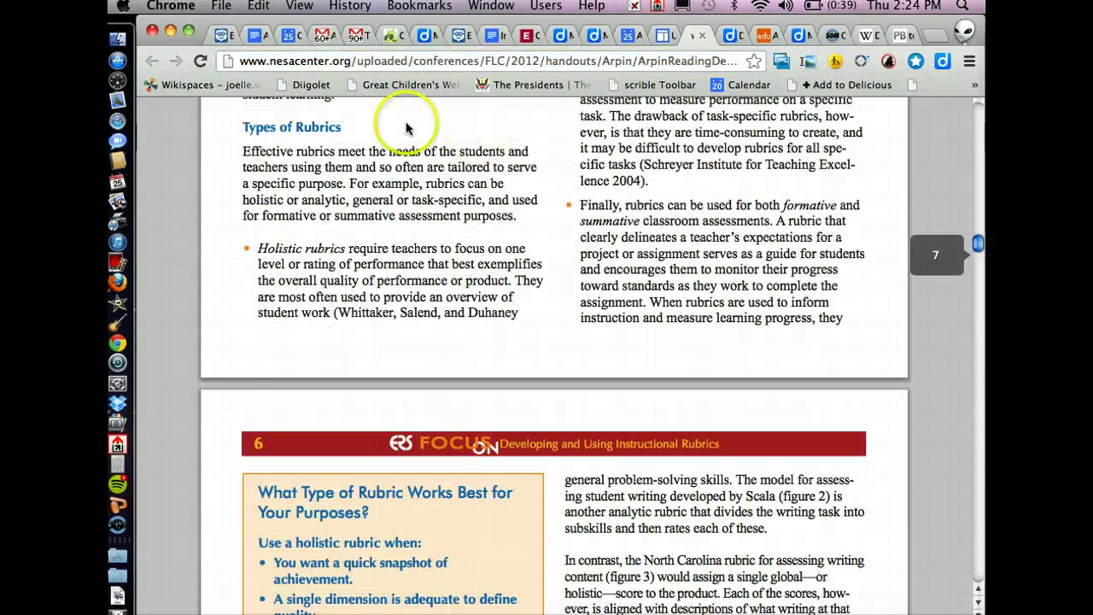
{"action": "left_click", "coordinate": [316, 86]}
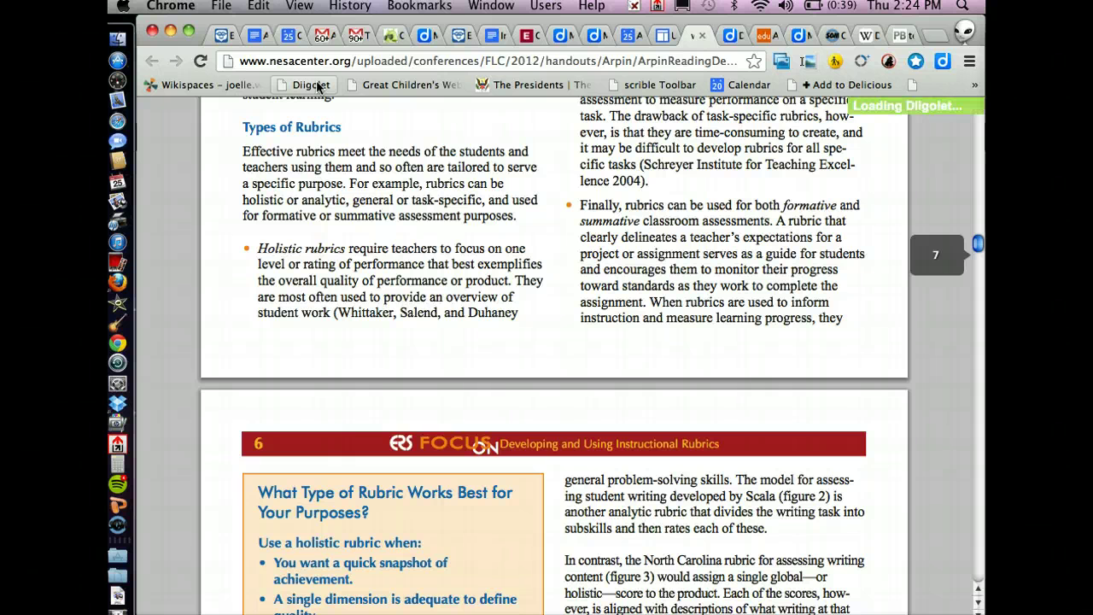
{"action": "left_click", "coordinate": [596, 106]}
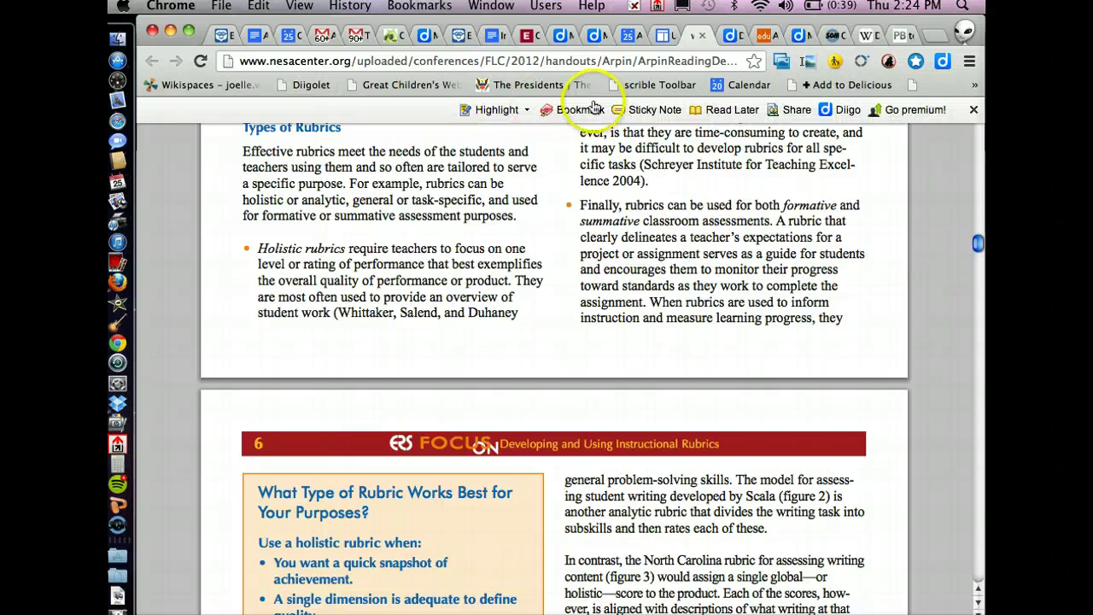
Post a private floating sticky note beside the Types of Rubrics section, reminding to show the document to a named person.
{"action": "left_click", "coordinate": [642, 114]}
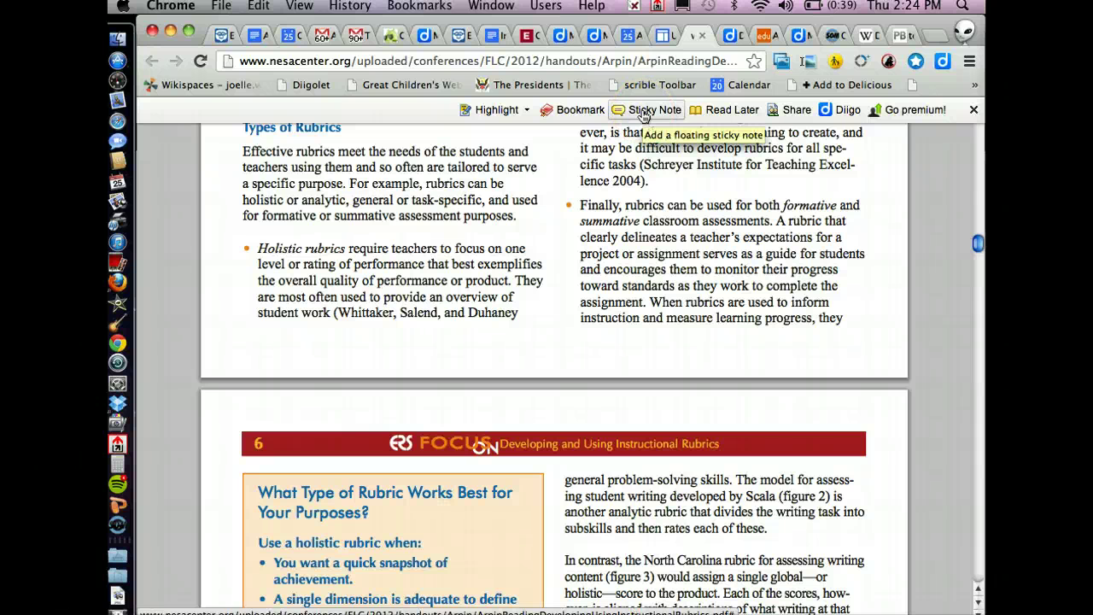
{"action": "left_click", "coordinate": [642, 115]}
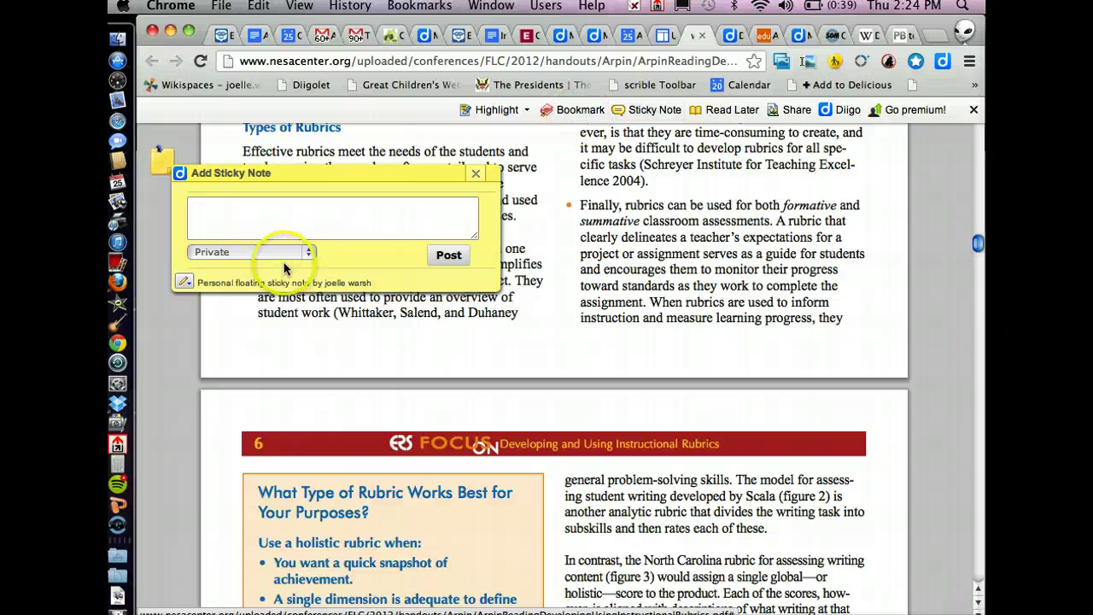
{"action": "left_click", "coordinate": [261, 215]}
{"action": "left_click", "coordinate": [245, 221]}
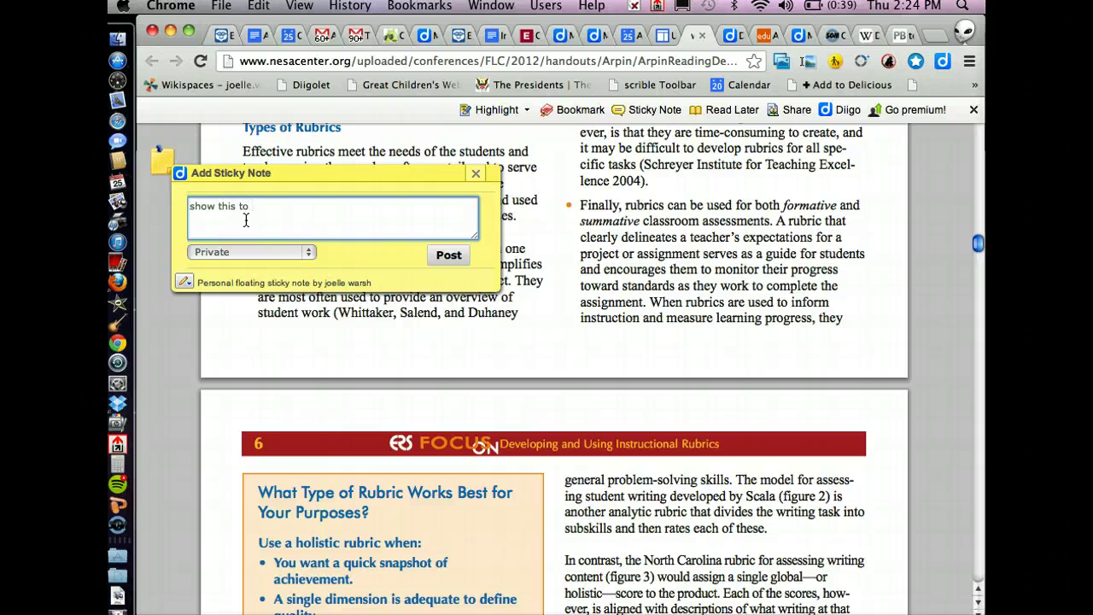
{"action": "type", "text": "show this to anne"}
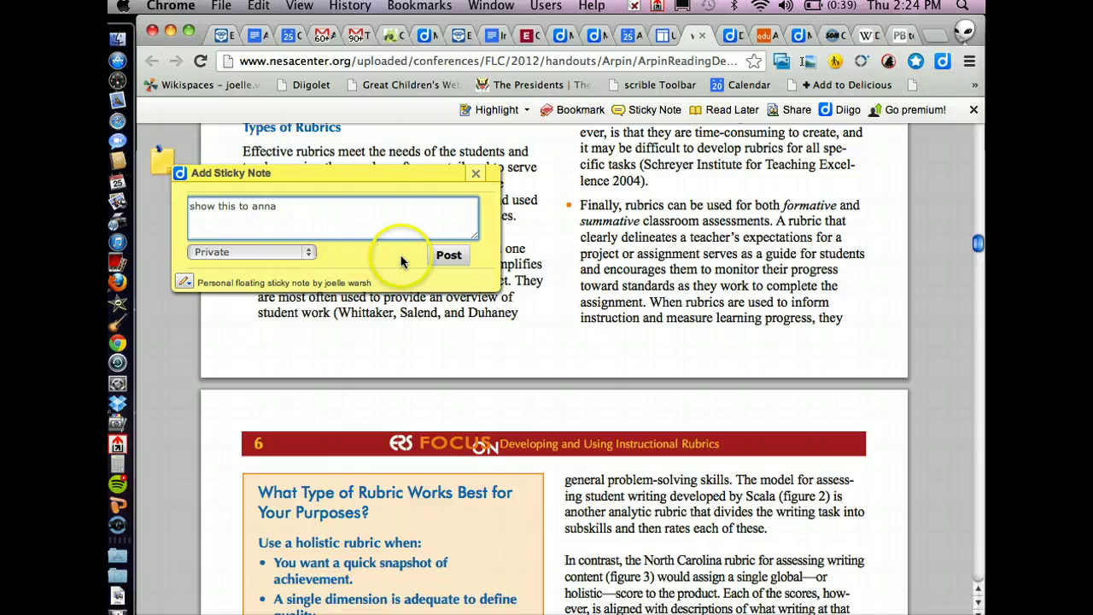
{"action": "left_click", "coordinate": [449, 255]}
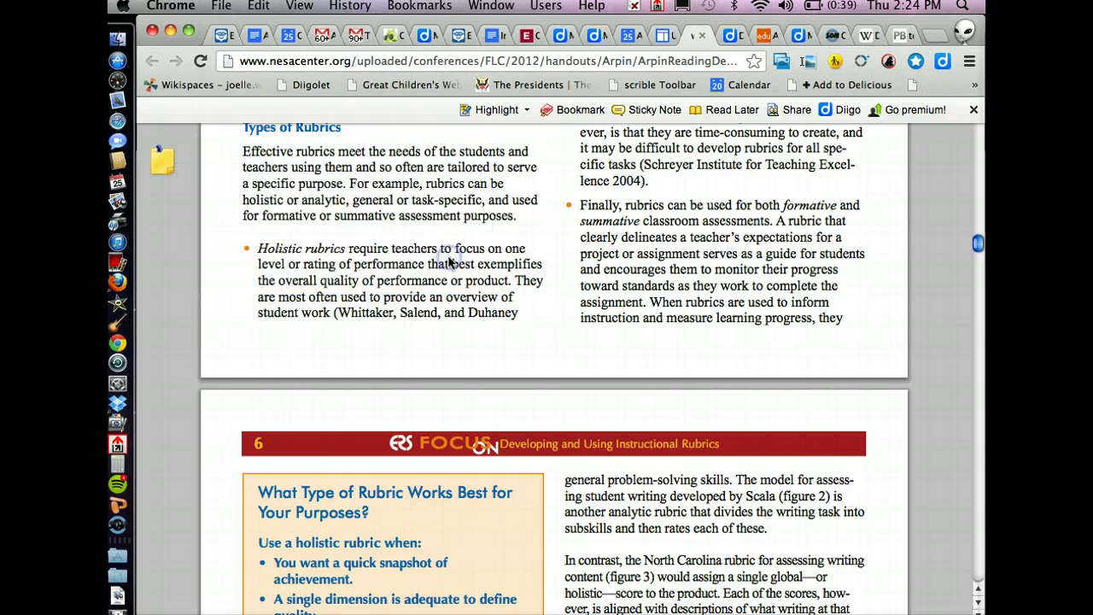
Post a second private comment on the floating sticky note about sharing with another named person, and reopen the note to review both comments.
{"action": "left_click", "coordinate": [162, 158]}
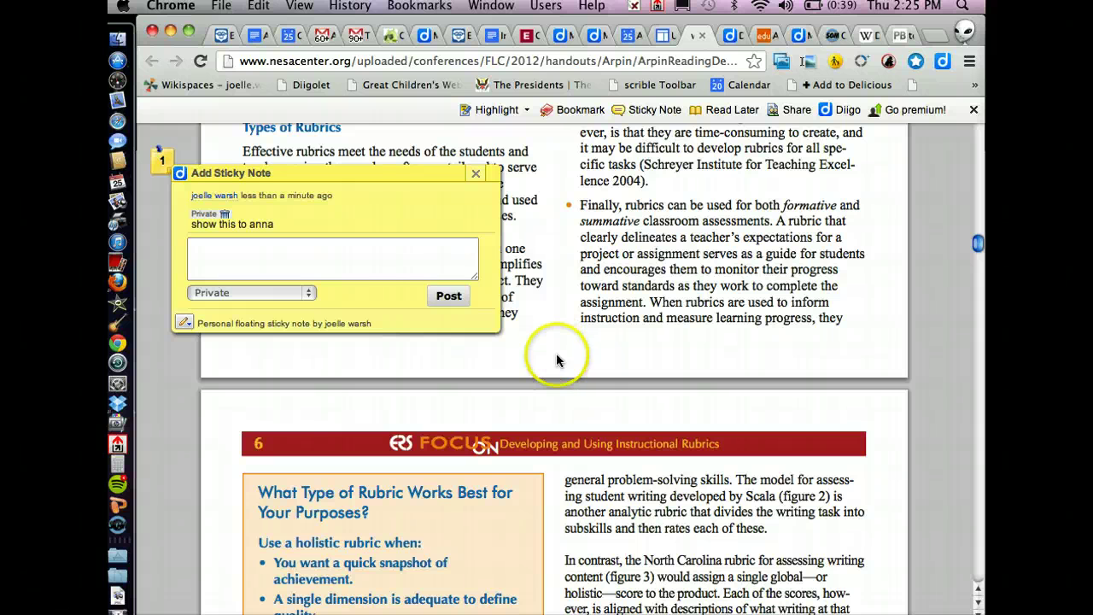
{"action": "left_click", "coordinate": [323, 253]}
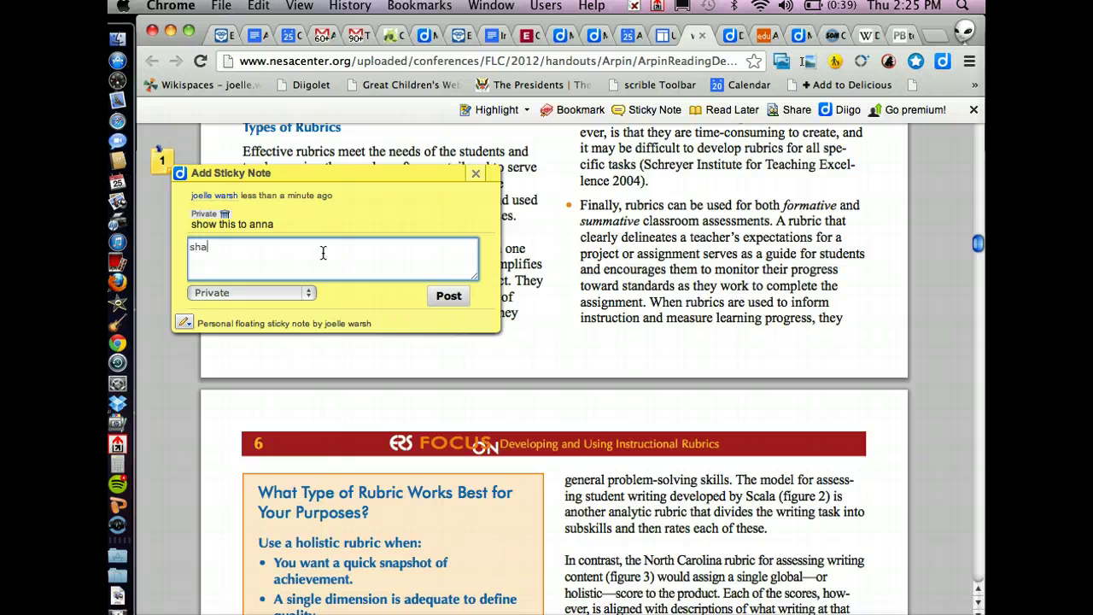
{"action": "type", "text": "share with Carloine"}
{"action": "left_click", "coordinate": [448, 296]}
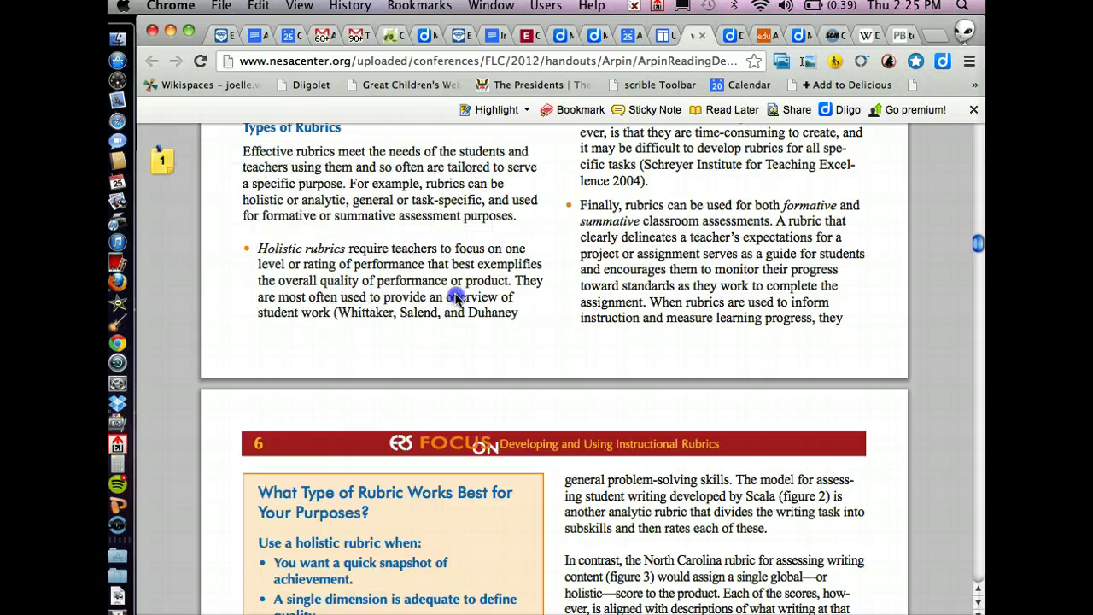
{"action": "left_click", "coordinate": [169, 213]}
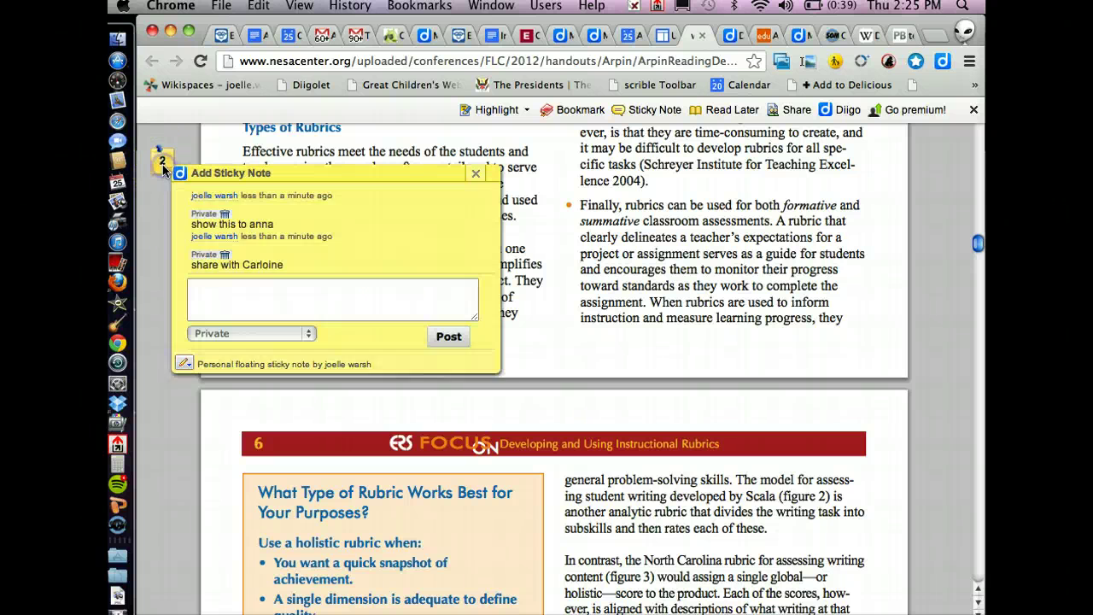
{"action": "mouse_move", "coordinate": [159, 167]}
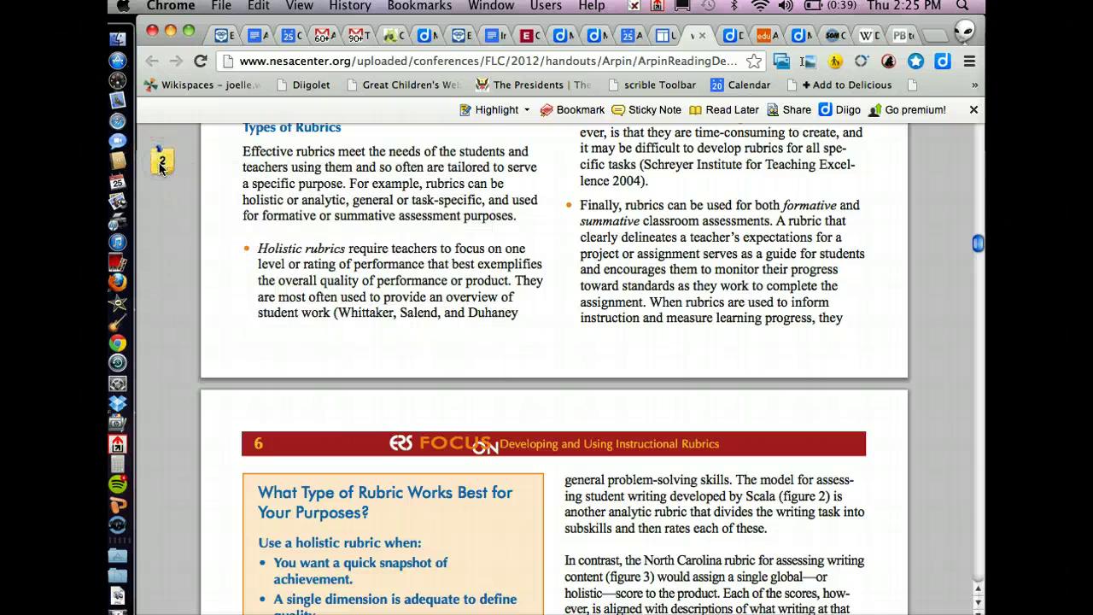
Bookmark the rubrics PDF in Diigo with the Private option off and the tags "rubric" and "conferences".
{"action": "left_click", "coordinate": [589, 111]}
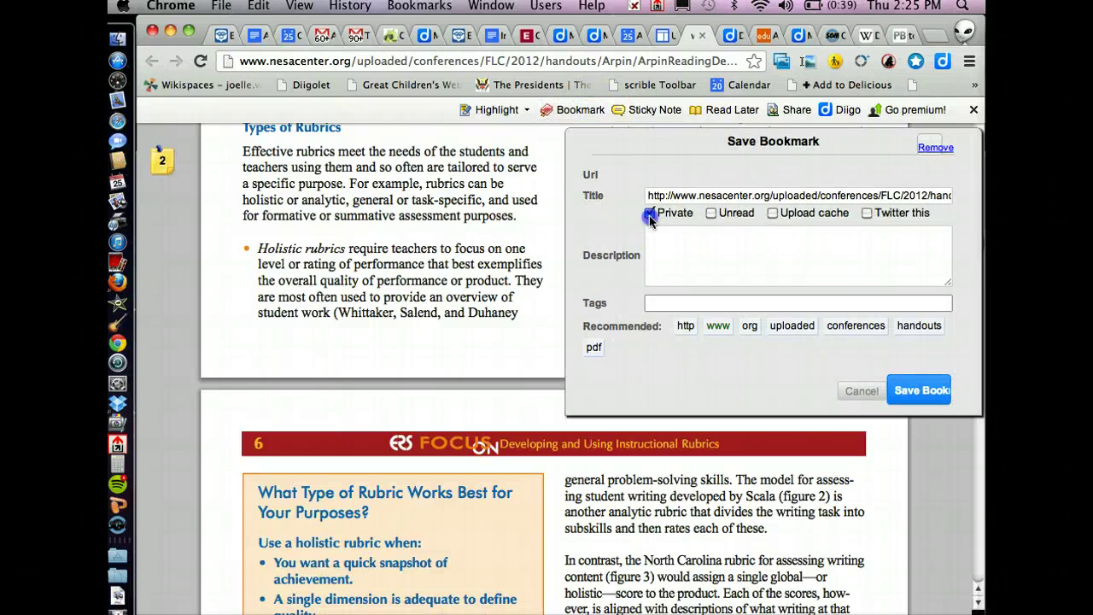
{"action": "left_click", "coordinate": [650, 215]}
{"action": "left_click", "coordinate": [683, 301]}
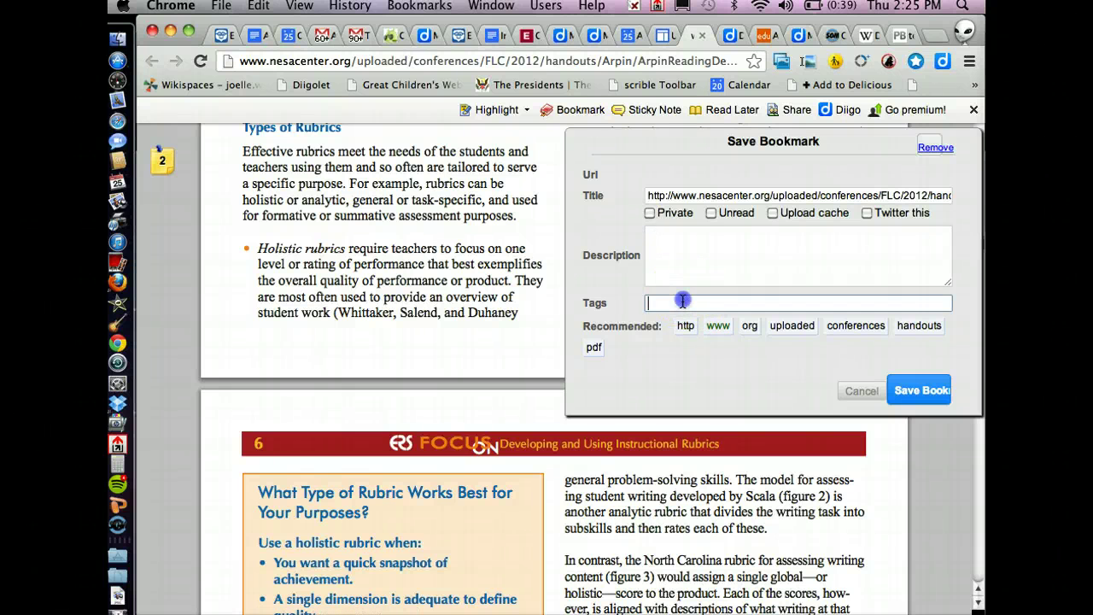
{"action": "type", "text": "ru"}
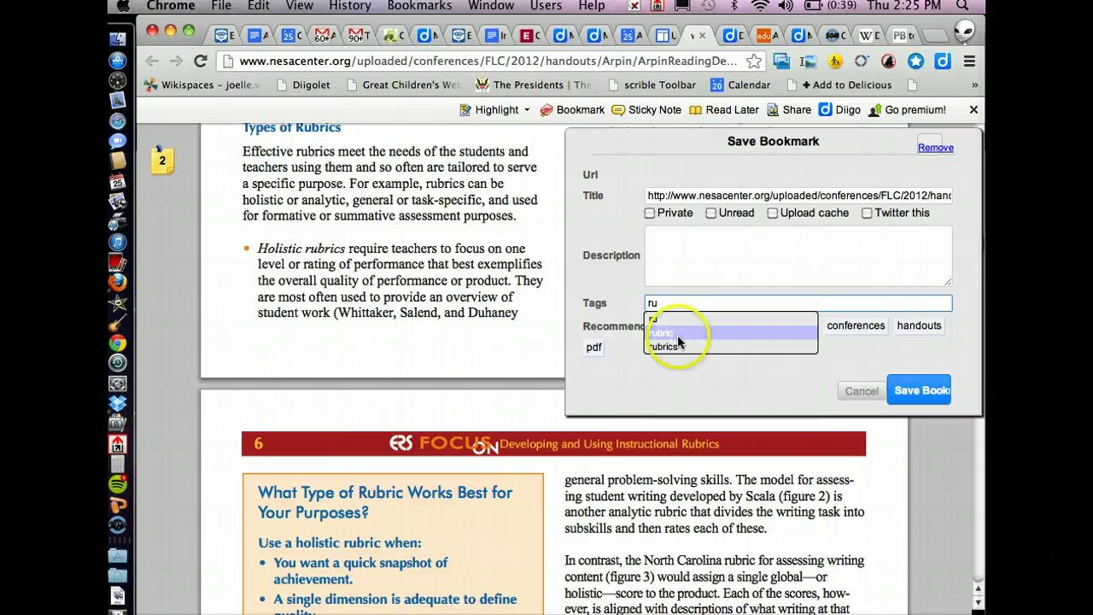
{"action": "left_click", "coordinate": [679, 346]}
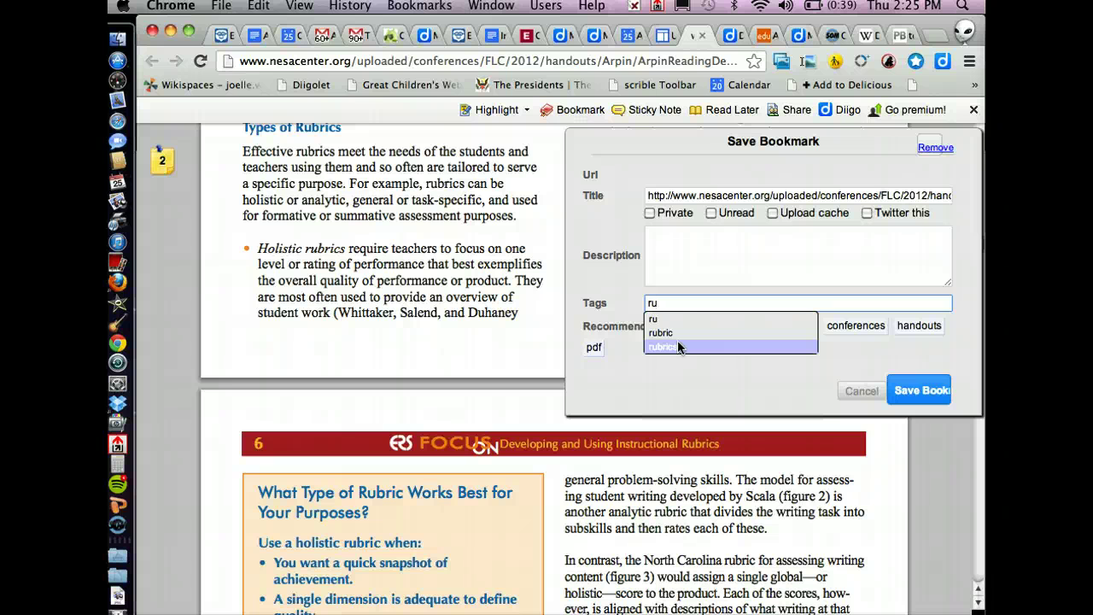
{"action": "left_click", "coordinate": [675, 332]}
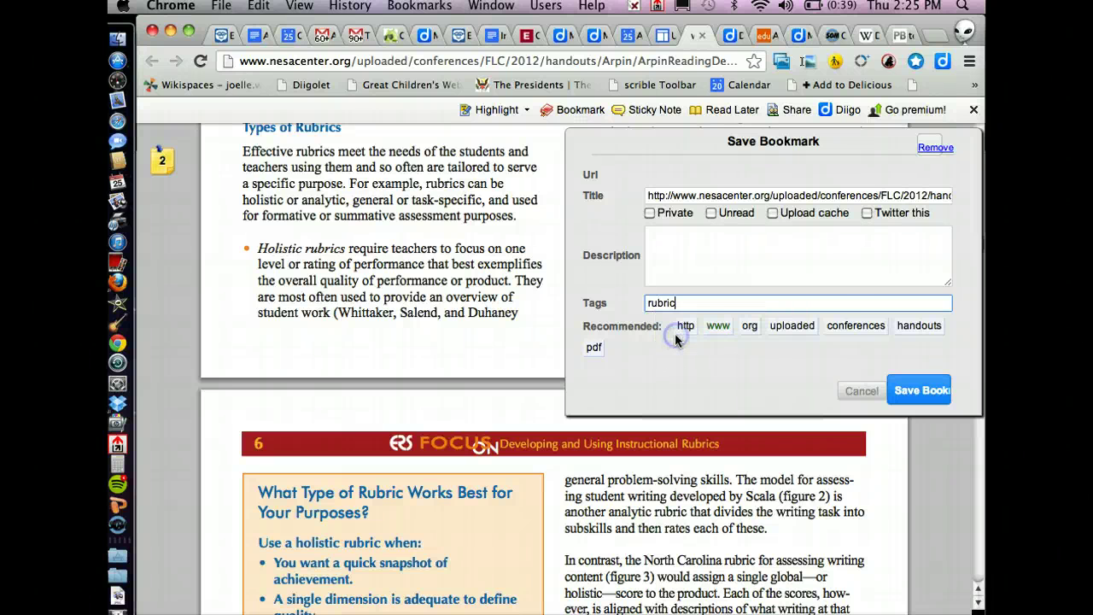
{"action": "left_click", "coordinate": [841, 325]}
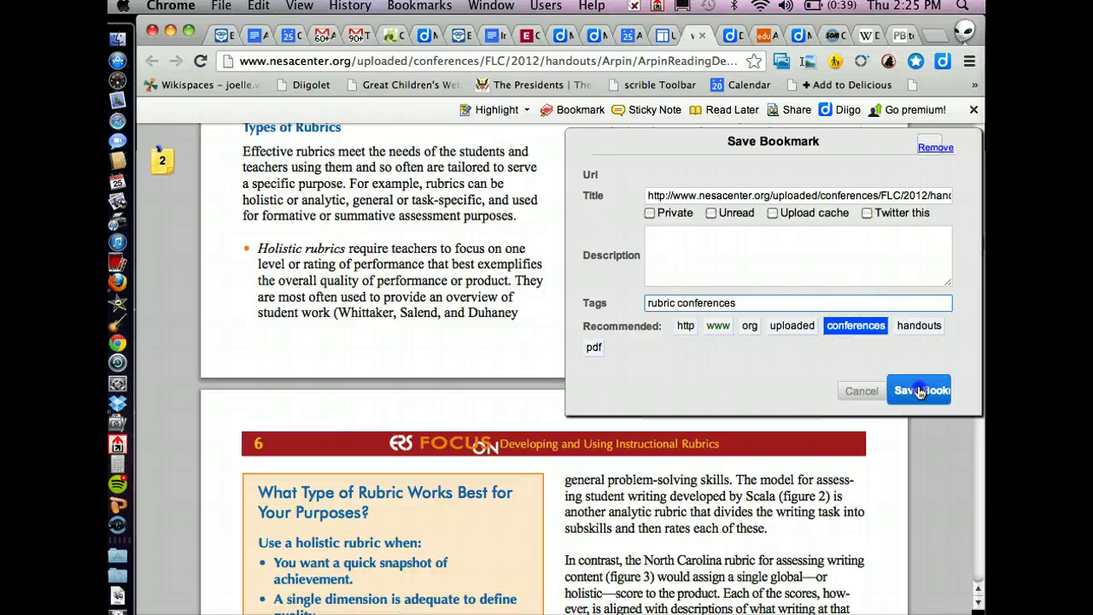
{"action": "left_click", "coordinate": [920, 390]}
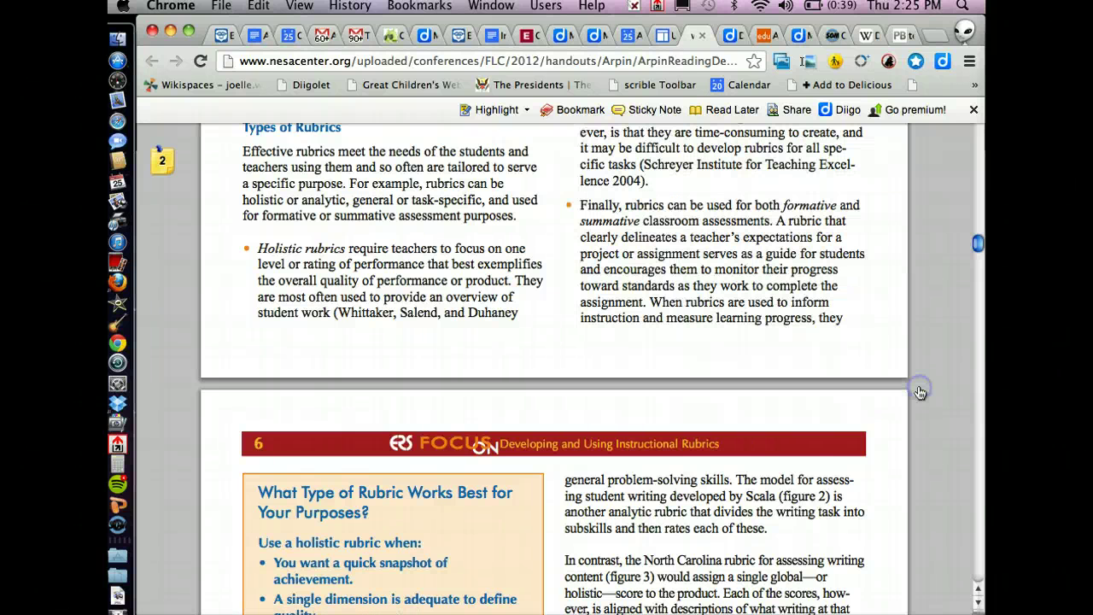
Expand the annotations of the newly bookmarked nesacenter.org PDF in My Library to review its sticky notes, and open the PDF from its entry.
{"action": "left_click", "coordinate": [846, 110]}
{"action": "left_click", "coordinate": [892, 132]}
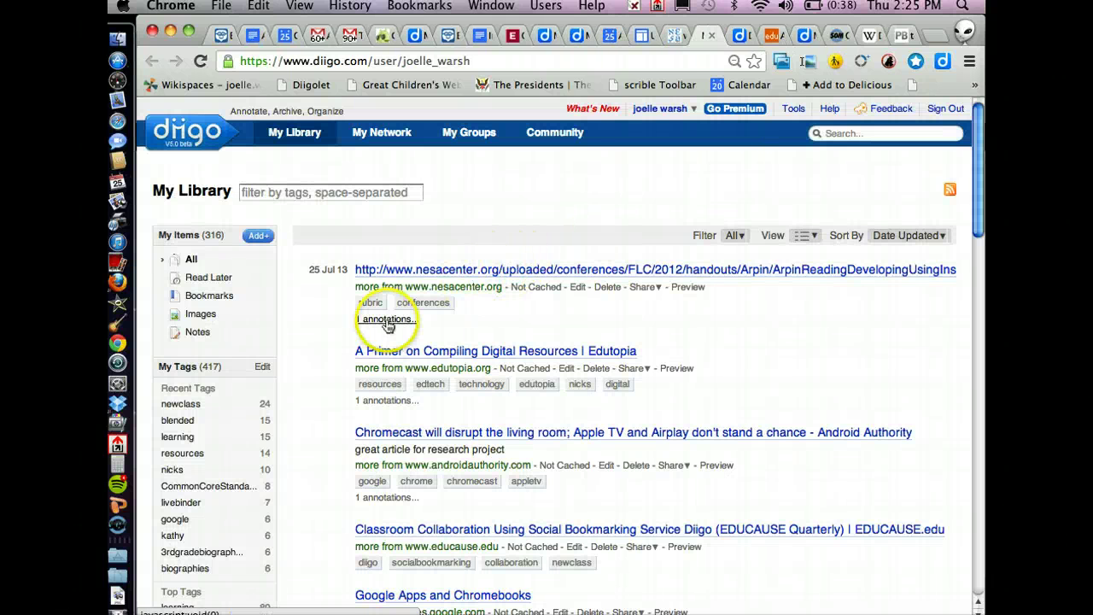
{"action": "left_click", "coordinate": [386, 319]}
{"action": "left_click", "coordinate": [432, 350]}
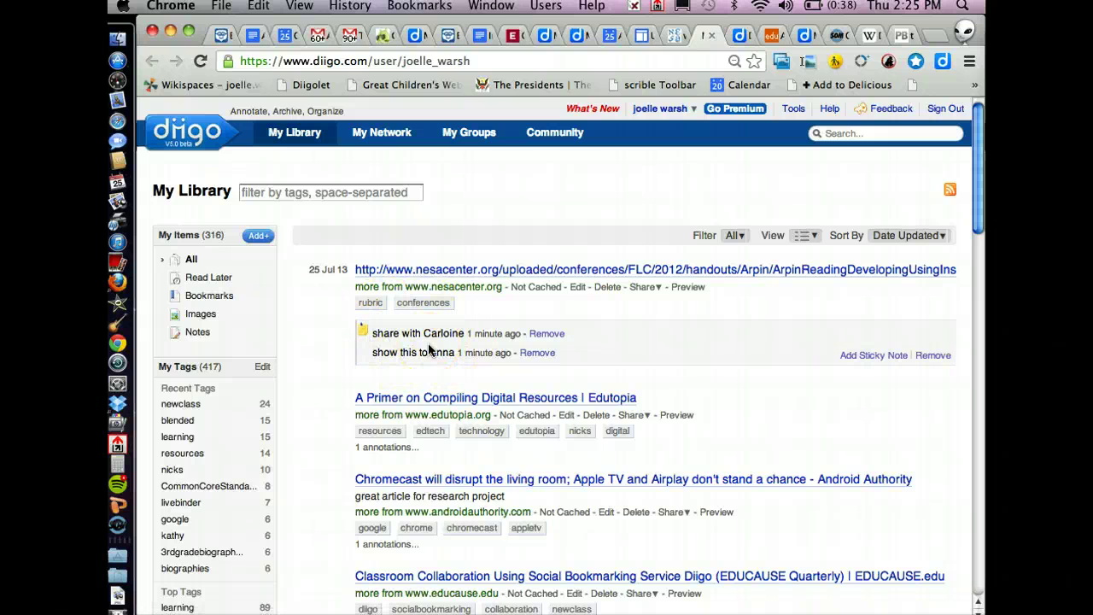
{"action": "left_click", "coordinate": [425, 350]}
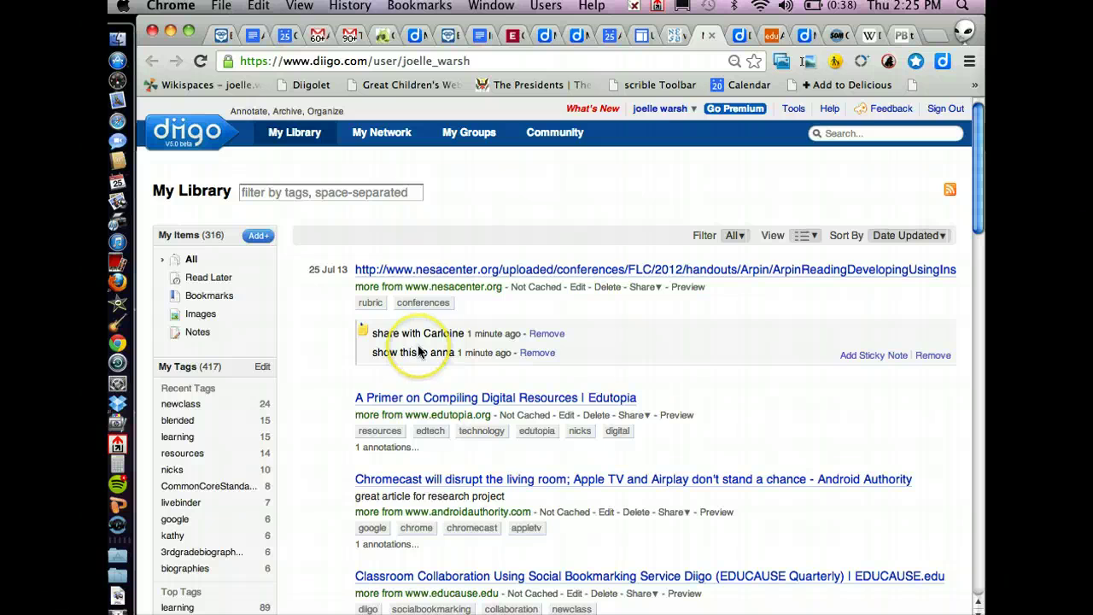
{"action": "left_click", "coordinate": [437, 271]}
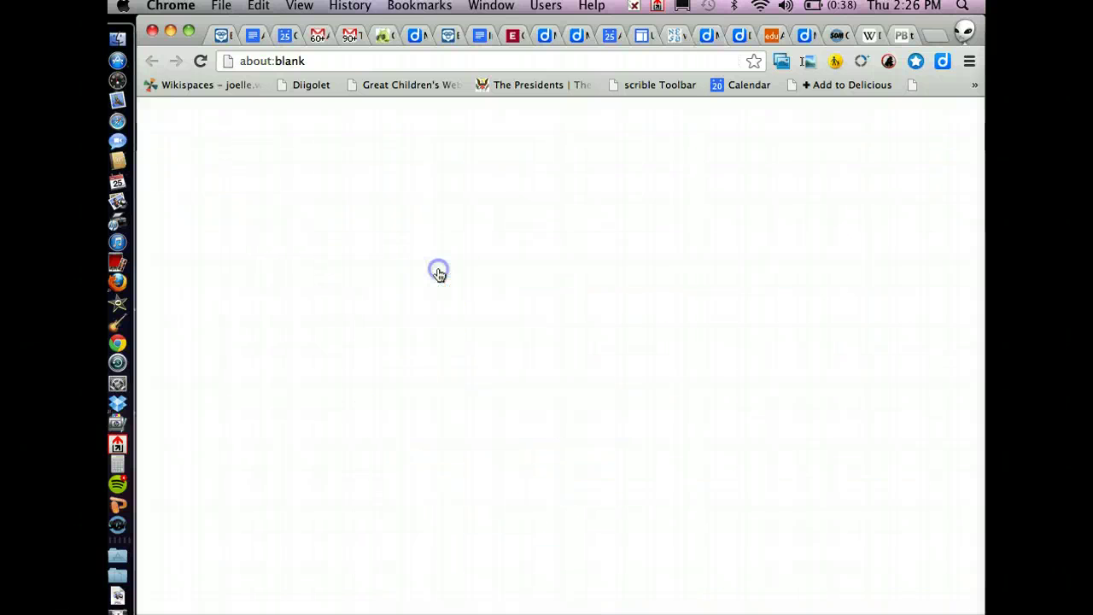